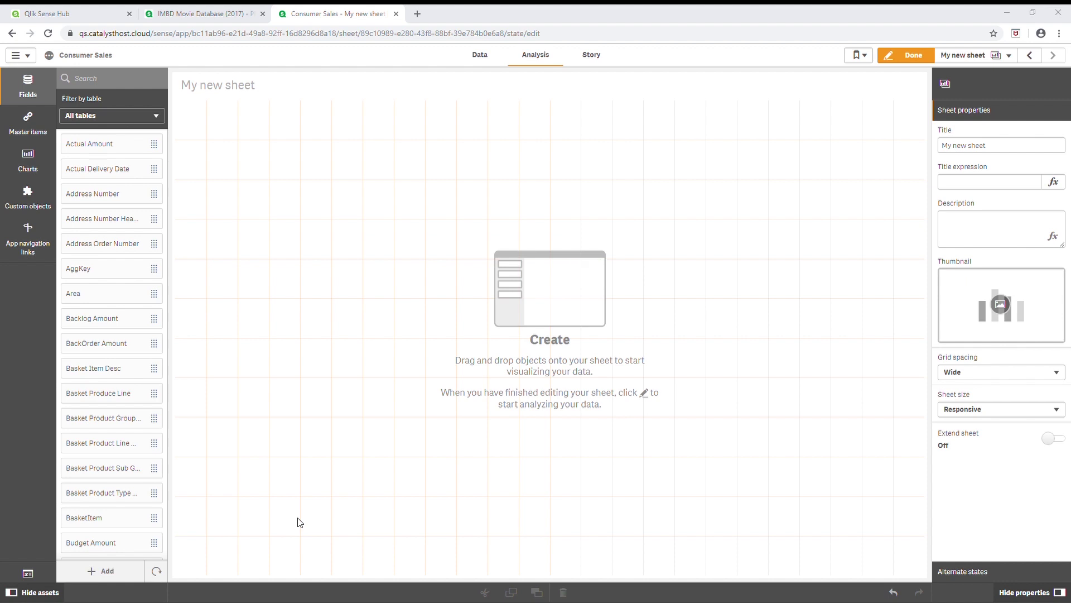
- Add a KPI chart to the empty sheet
{"action": "left_click", "coordinate": [37, 129]}
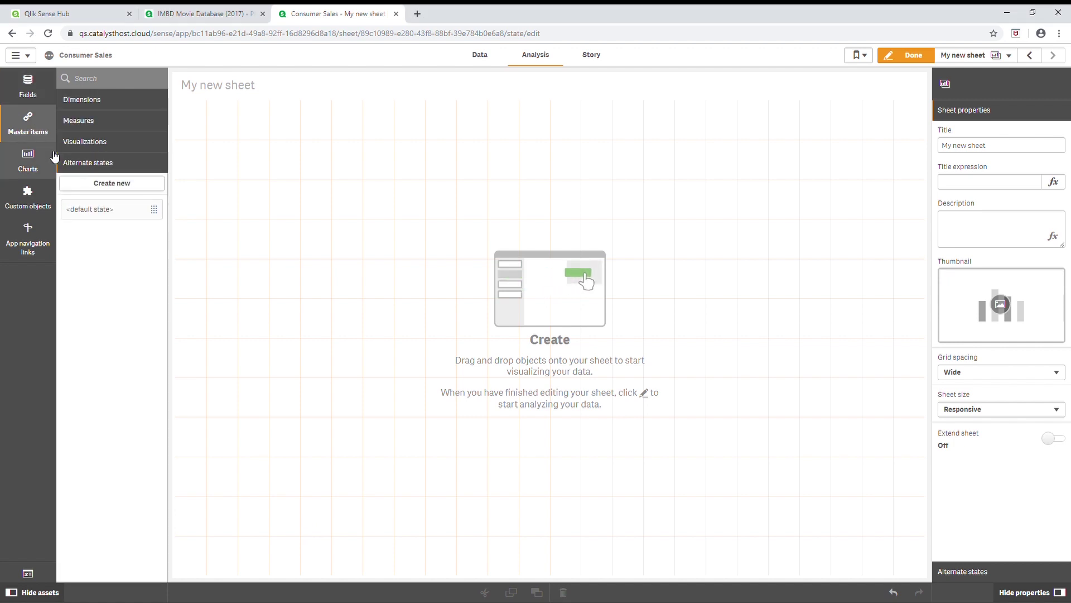
{"action": "left_click", "coordinate": [28, 159]}
{"action": "left_click_drag", "start_coordinate": [115, 286], "coordinate": [498, 323]}
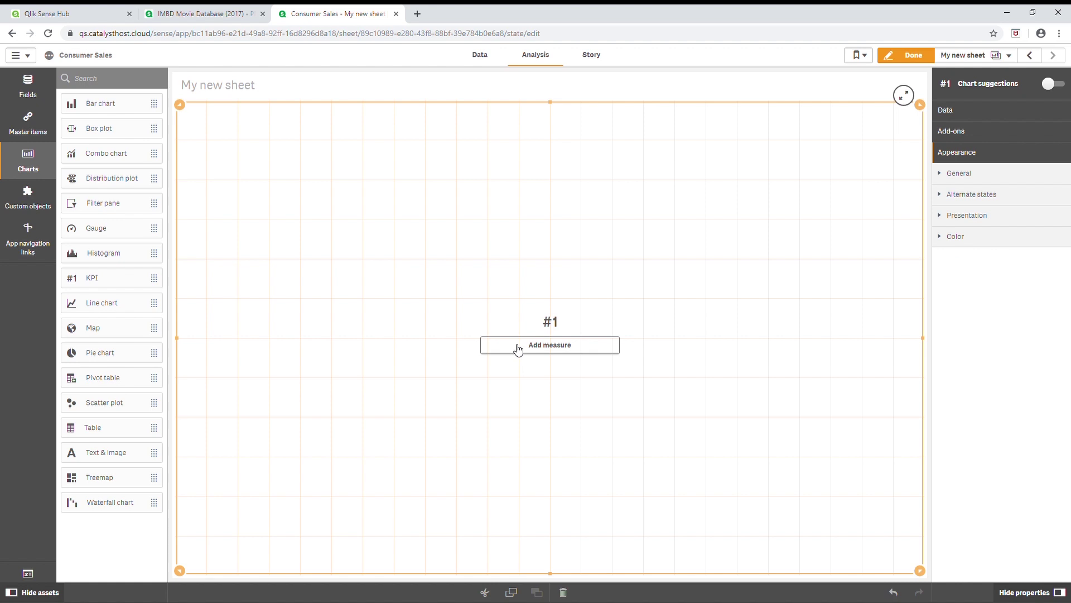
- Give the KPI a measure with the expression $(addition(1,2,3))
{"action": "left_click", "coordinate": [518, 347]}
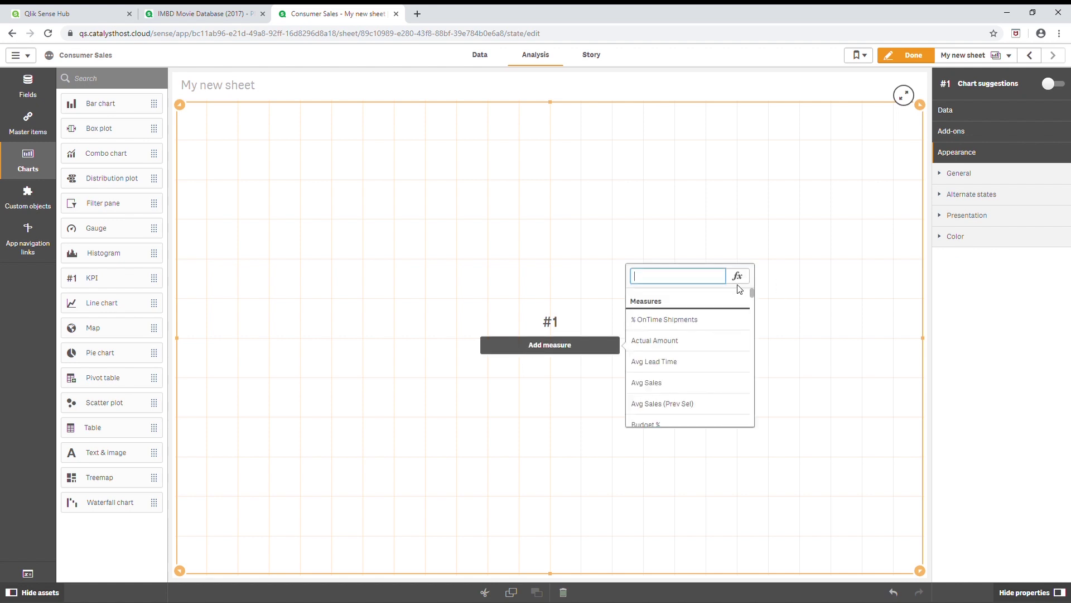
{"action": "left_click", "coordinate": [738, 276]}
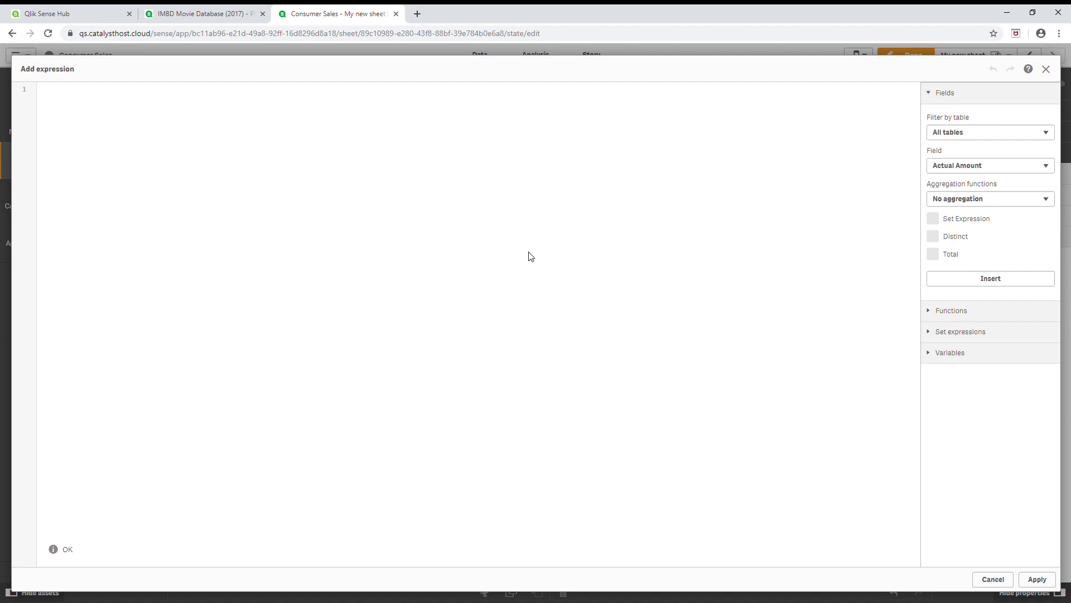
{"action": "type", "text": "$()addition"}
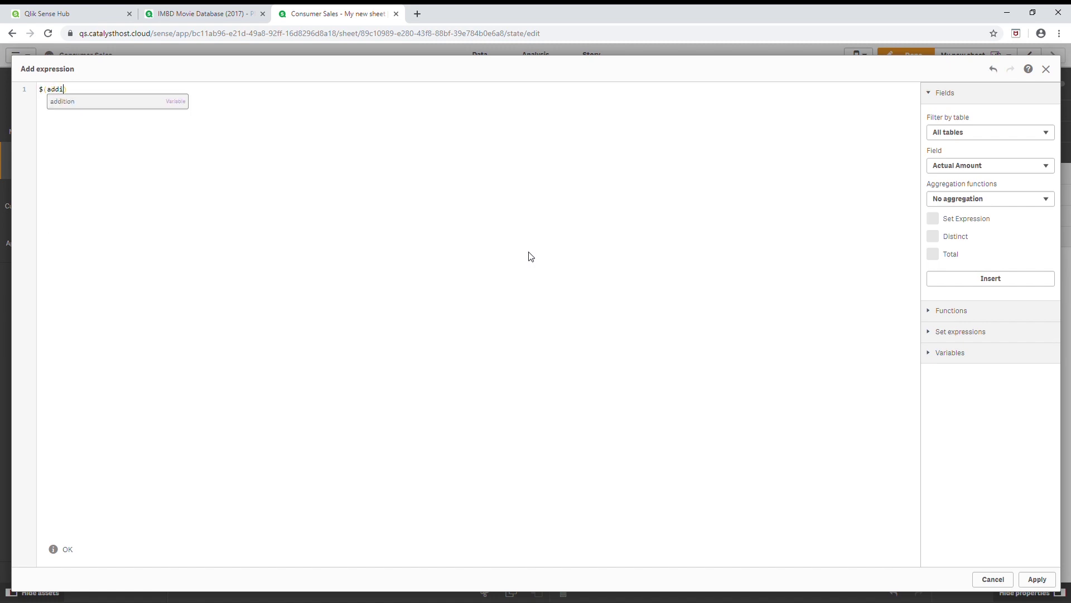
{"action": "type", "text": "()"}
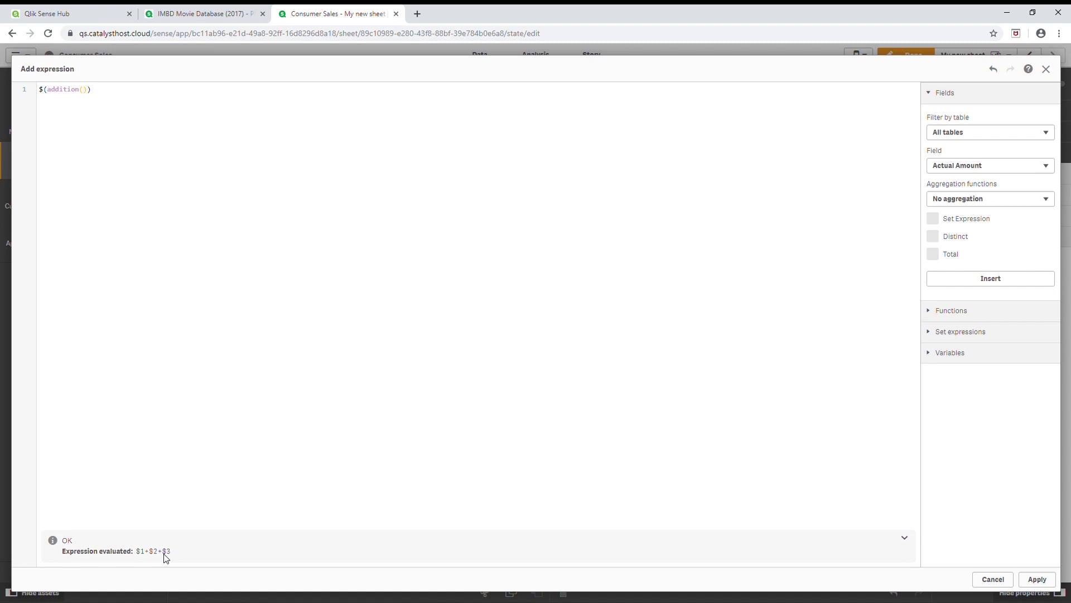
{"action": "type", "text": "1,2"}
{"action": "type", "text": ","}
{"action": "type", "text": "4"}
{"action": "key", "text": "BackSpace"}
{"action": "type", "text": "3"}
{"action": "left_click", "coordinate": [1037, 580]}
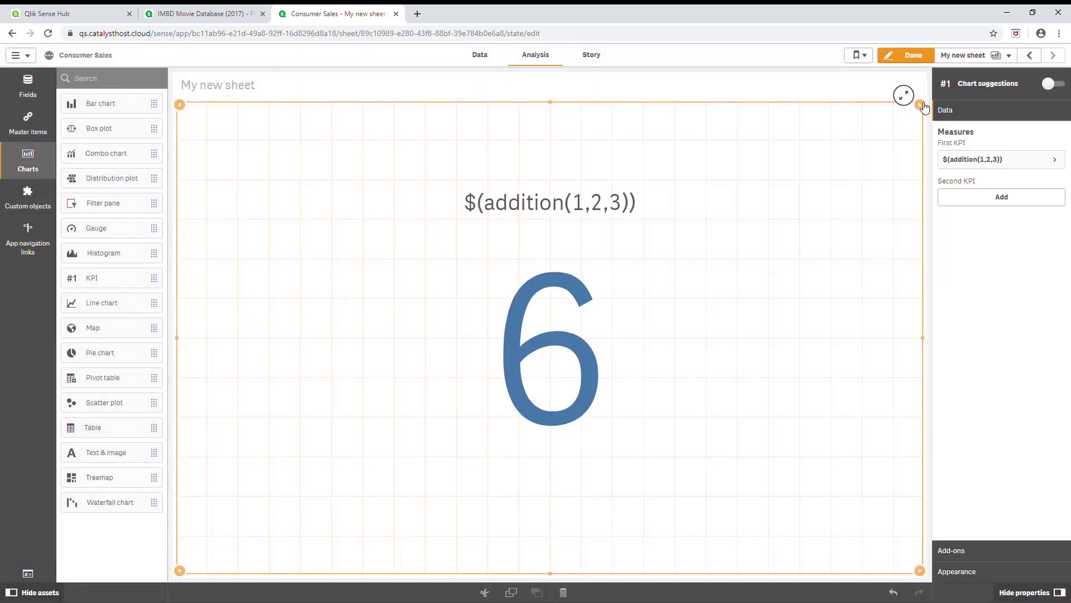
- Shrink the KPI by one grid row, place a Share button from the Qlik Dashboard bundle above it, and finish editing
{"action": "left_click_drag", "start_coordinate": [920, 104], "coordinate": [921, 144]}
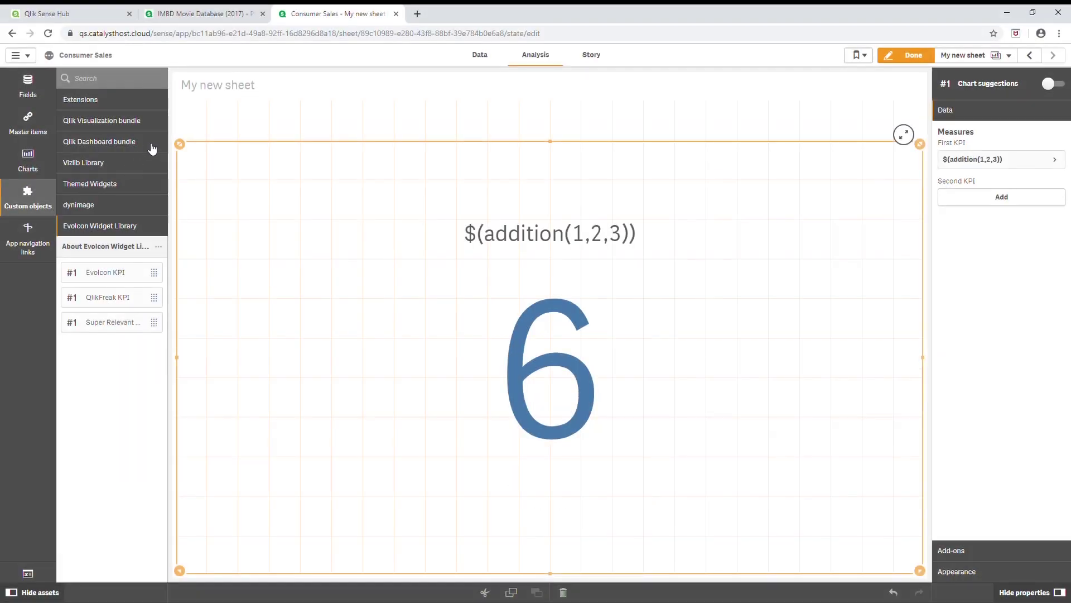
{"action": "left_click", "coordinate": [152, 145]}
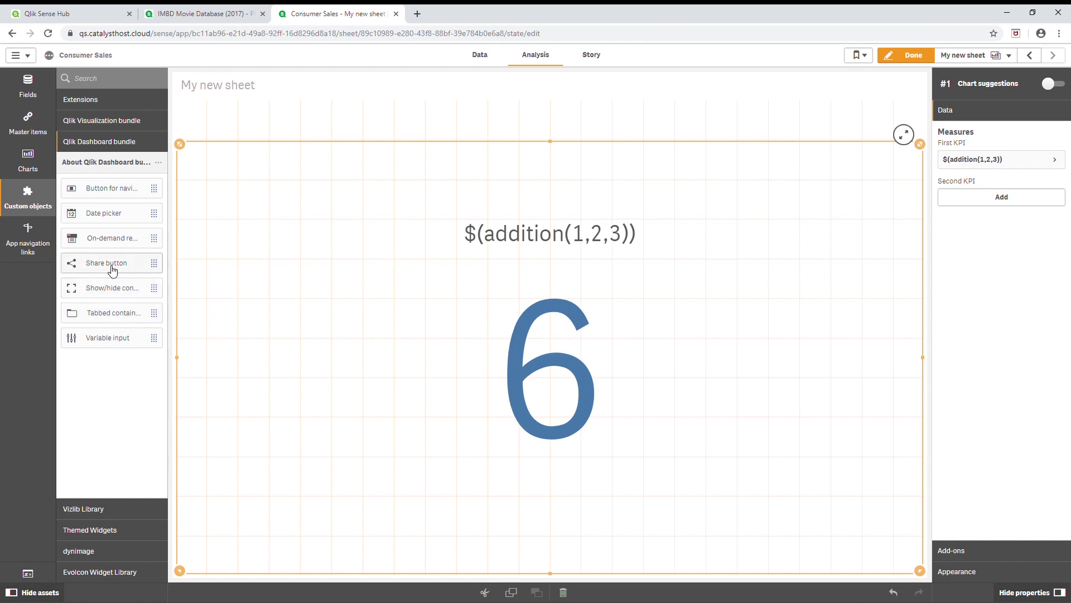
{"action": "left_click_drag", "start_coordinate": [112, 269], "coordinate": [258, 119]}
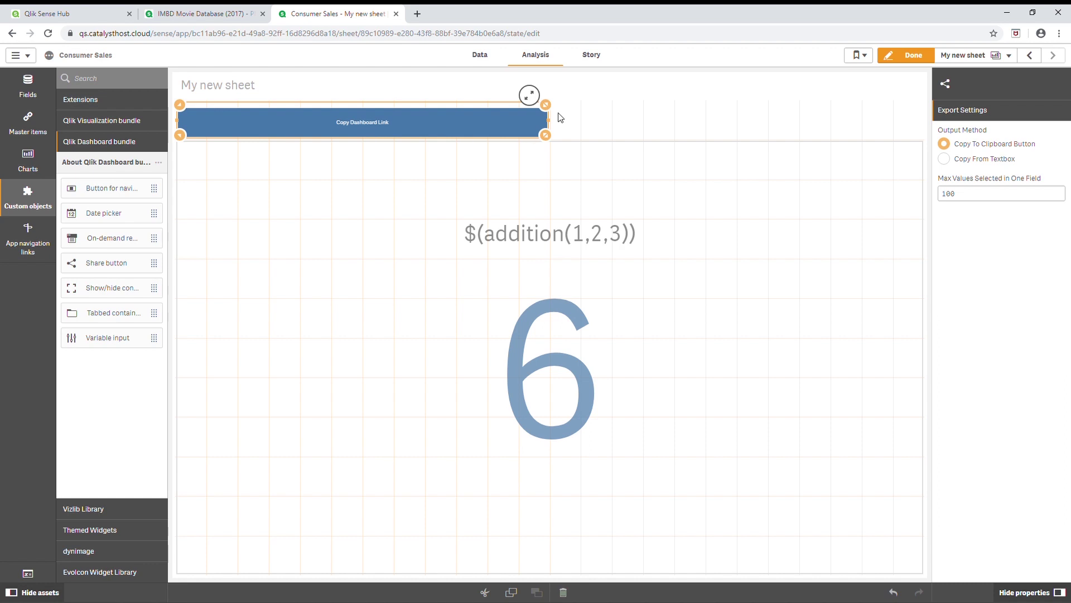
{"action": "left_click", "coordinate": [907, 56]}
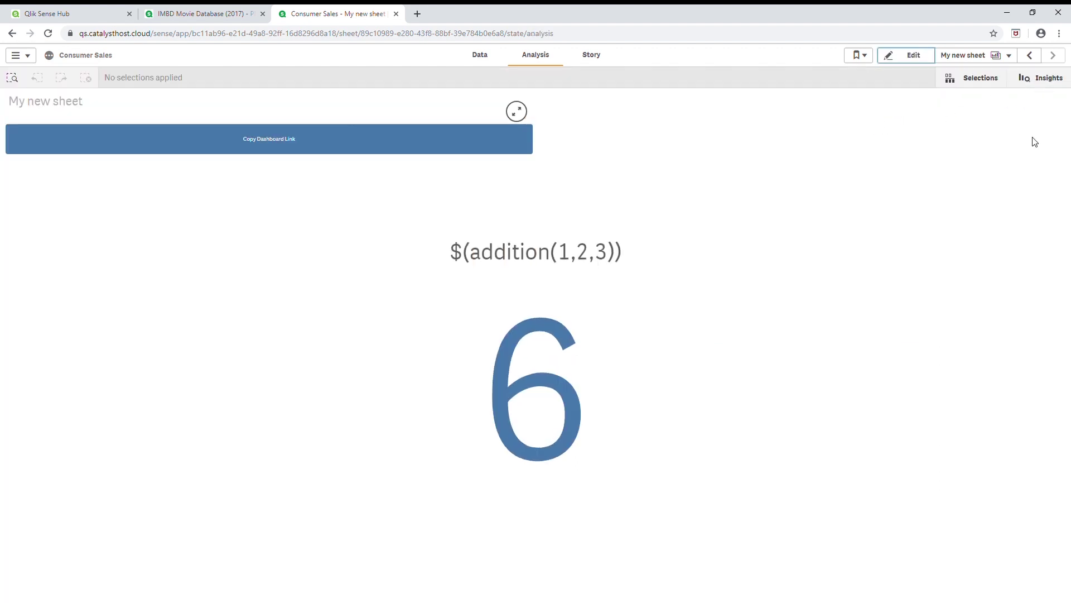
- Filter the app to Drink in Basket Product Line Desc and to Beverages, Dairy and Eggs in Basket Product Group Desc
{"action": "left_click", "coordinate": [982, 81]}
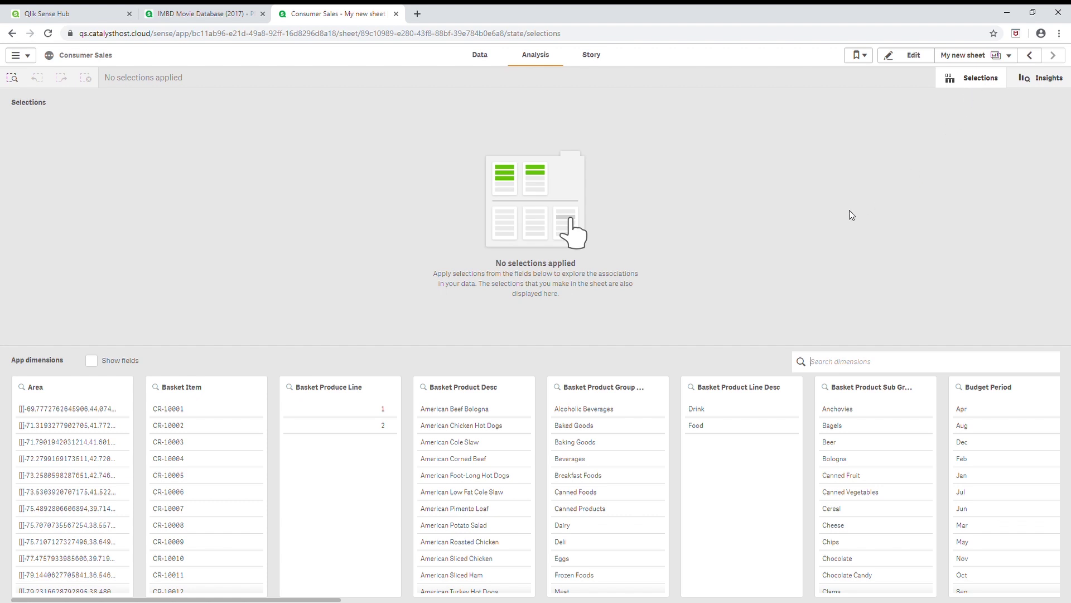
{"action": "left_click", "coordinate": [695, 411]}
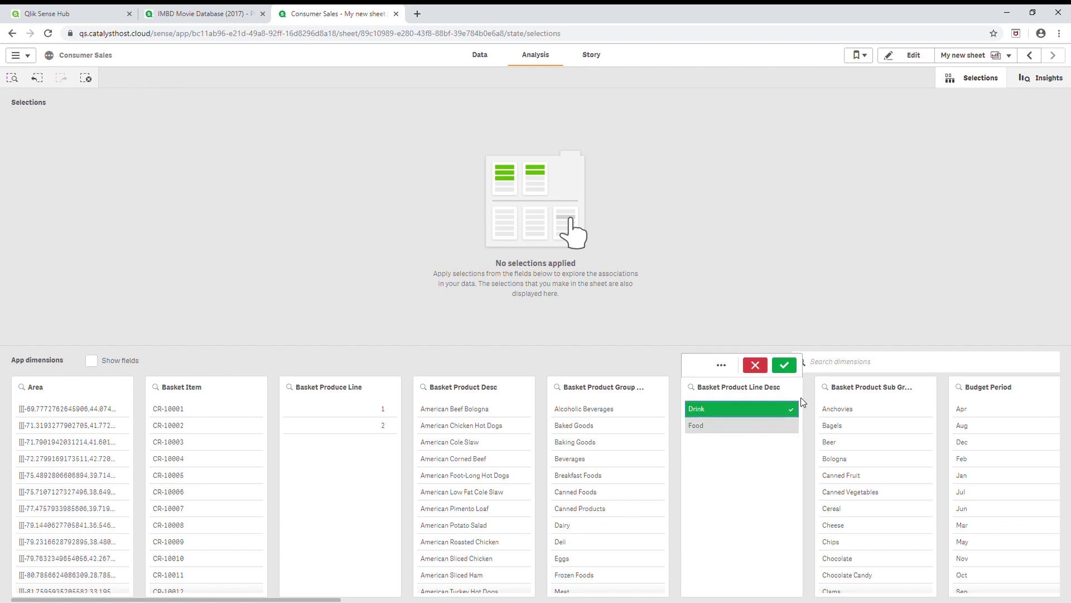
{"action": "left_click", "coordinate": [795, 369]}
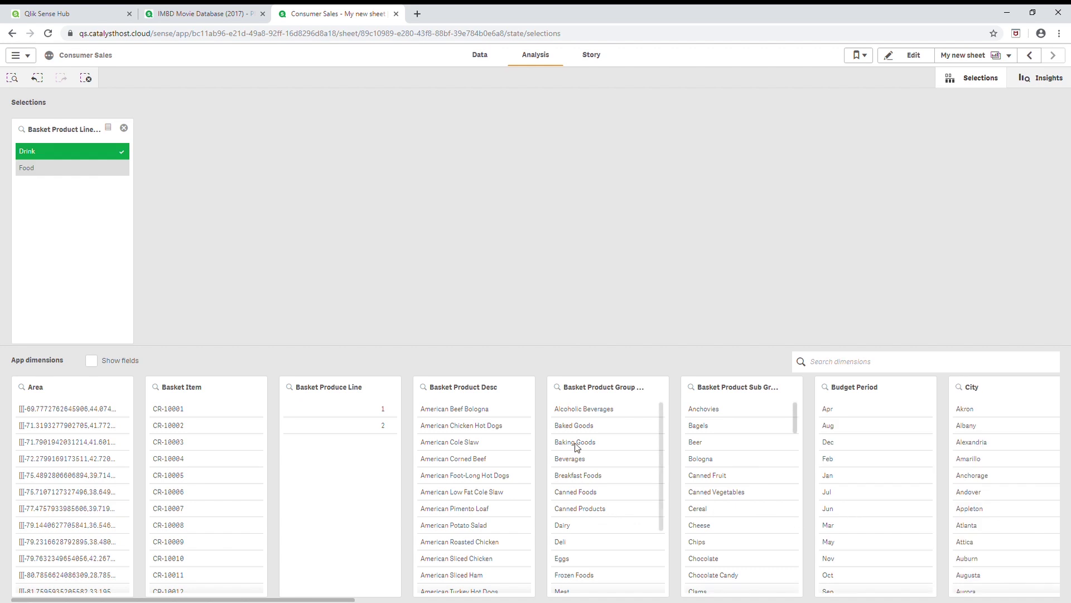
{"action": "left_click", "coordinate": [571, 459]}
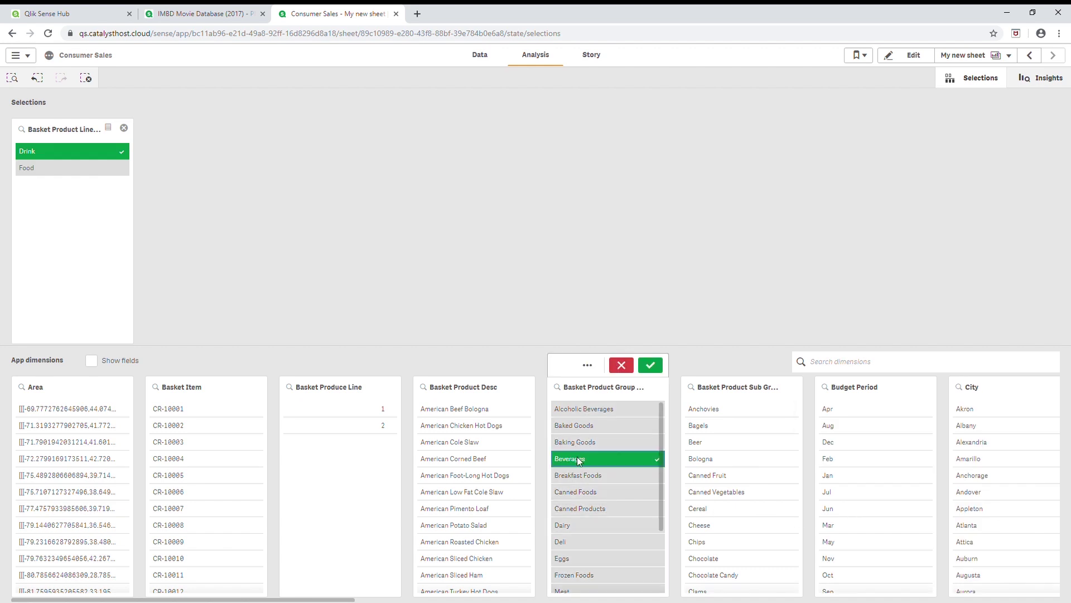
{"action": "left_click", "coordinate": [578, 526]}
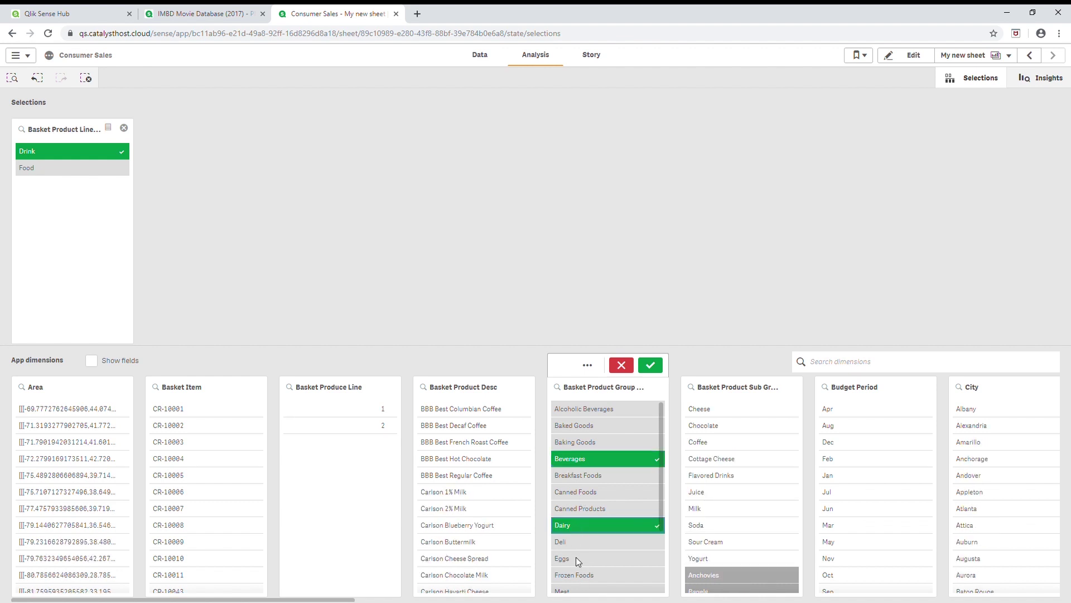
{"action": "left_click", "coordinate": [578, 559]}
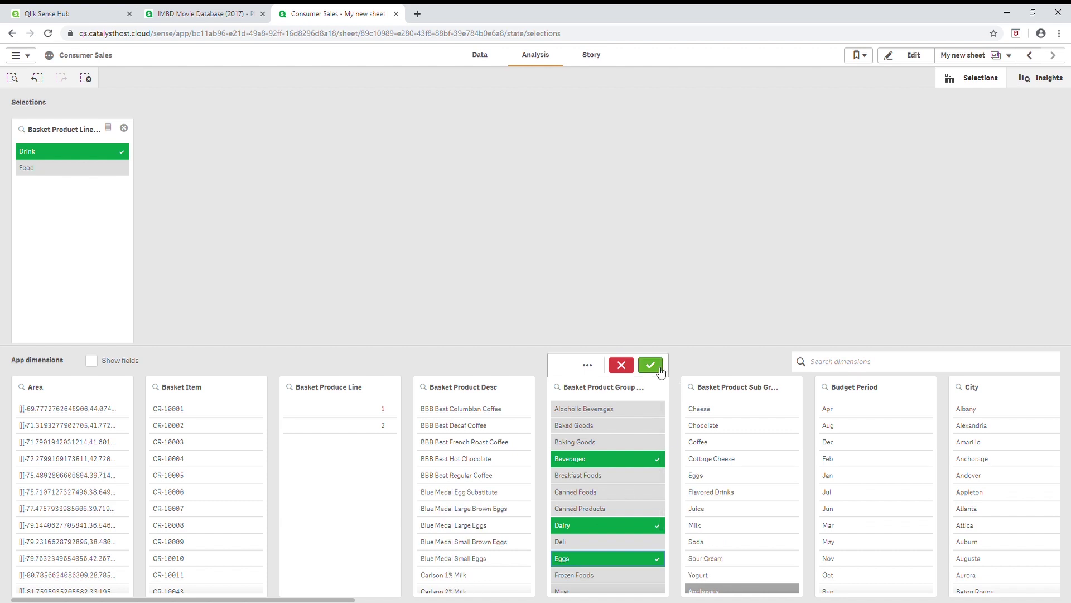
{"action": "left_click", "coordinate": [657, 368]}
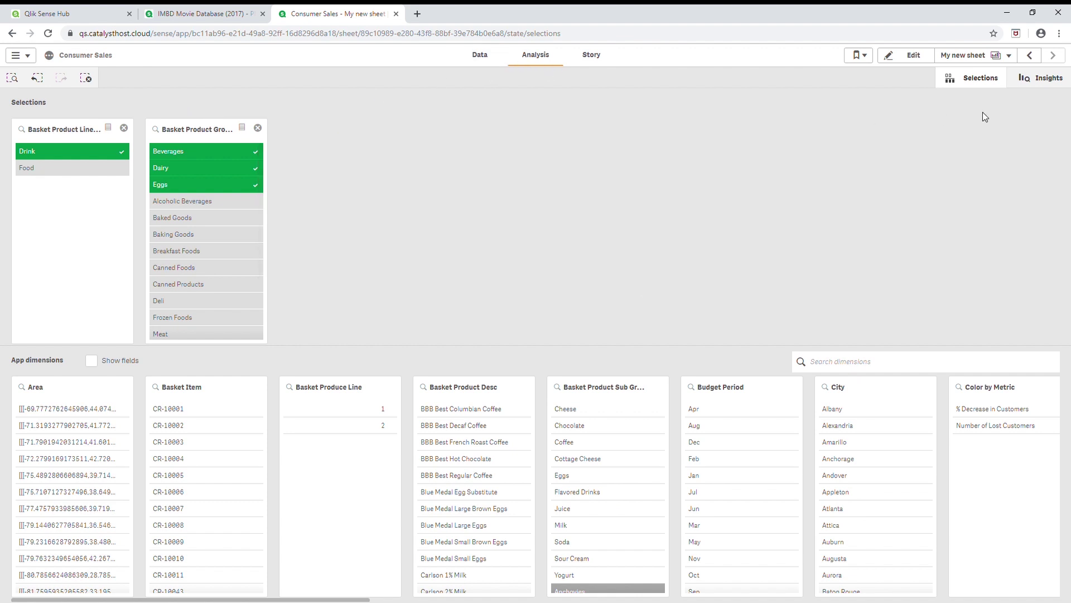
{"action": "left_click", "coordinate": [982, 79]}
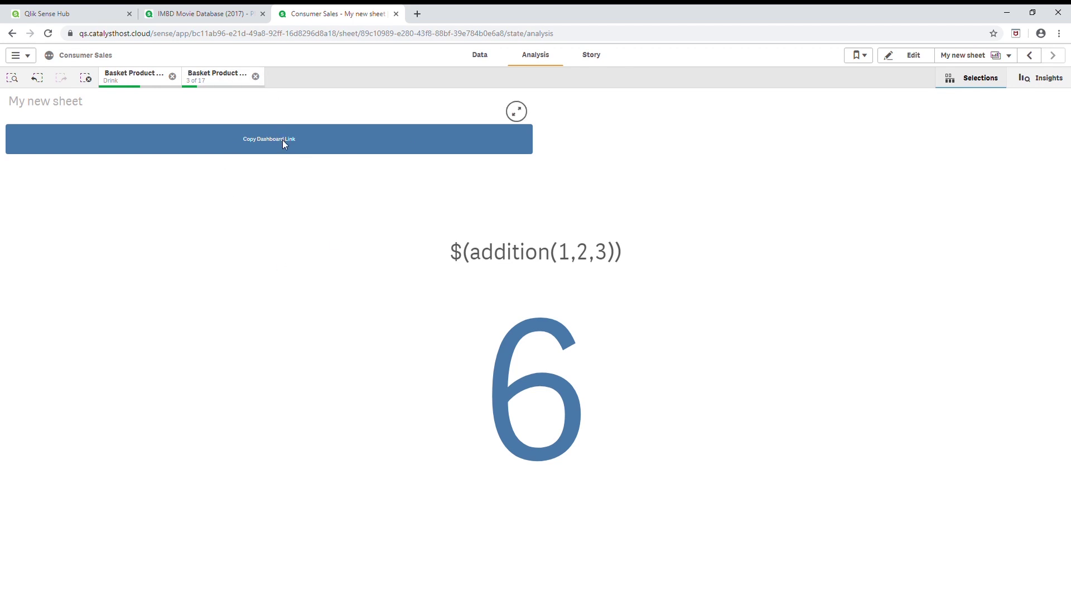
- Copy the dashboard link with the share button and open it in a new browser tab
{"action": "left_click", "coordinate": [417, 14]}
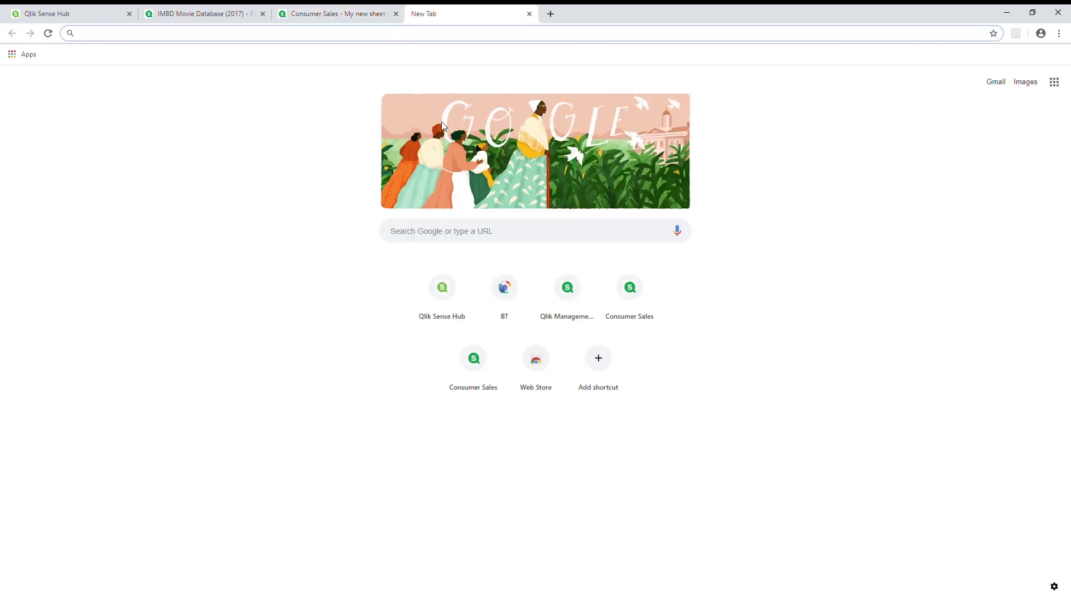
{"action": "key", "text": "ctrl+v"}
{"action": "key", "text": "Return"}
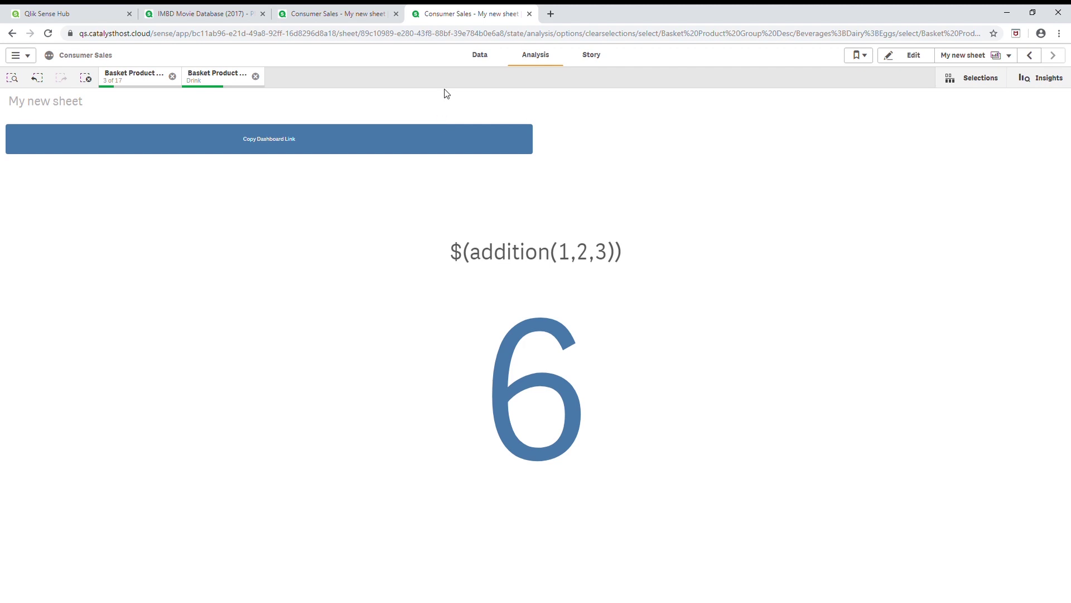
- Return to the original sheet's browser tab and clear both Basket Product selections
{"action": "left_click", "coordinate": [338, 17]}
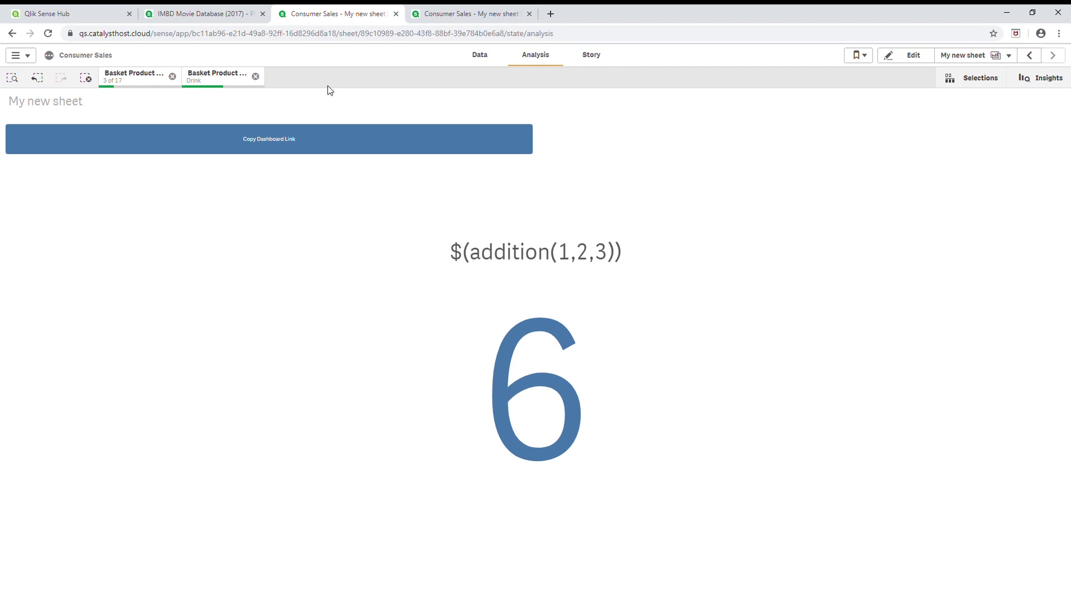
{"action": "left_click", "coordinate": [172, 77]}
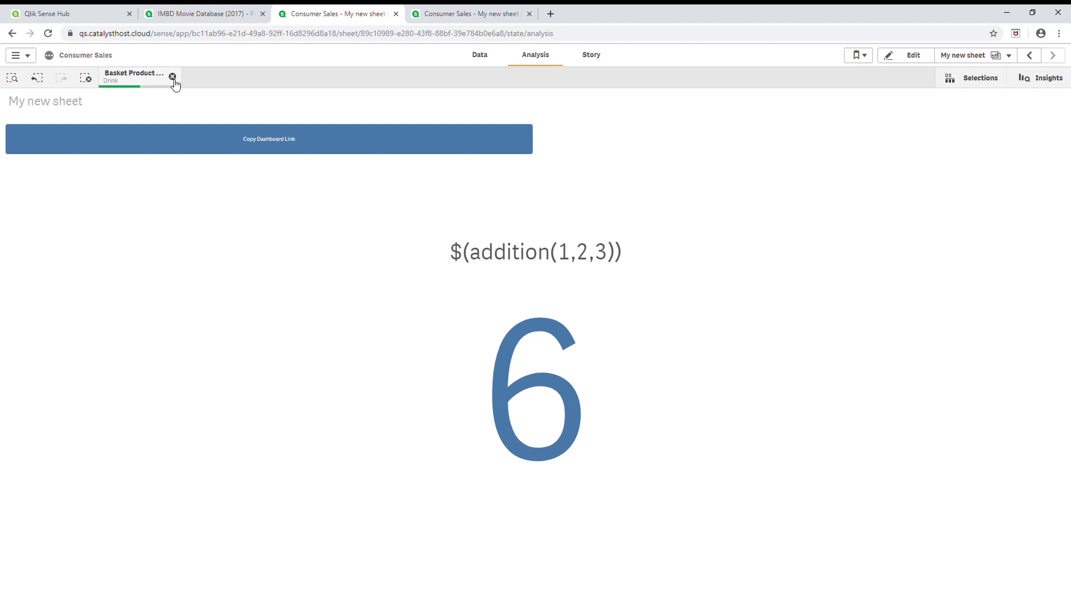
{"action": "left_click", "coordinate": [172, 77]}
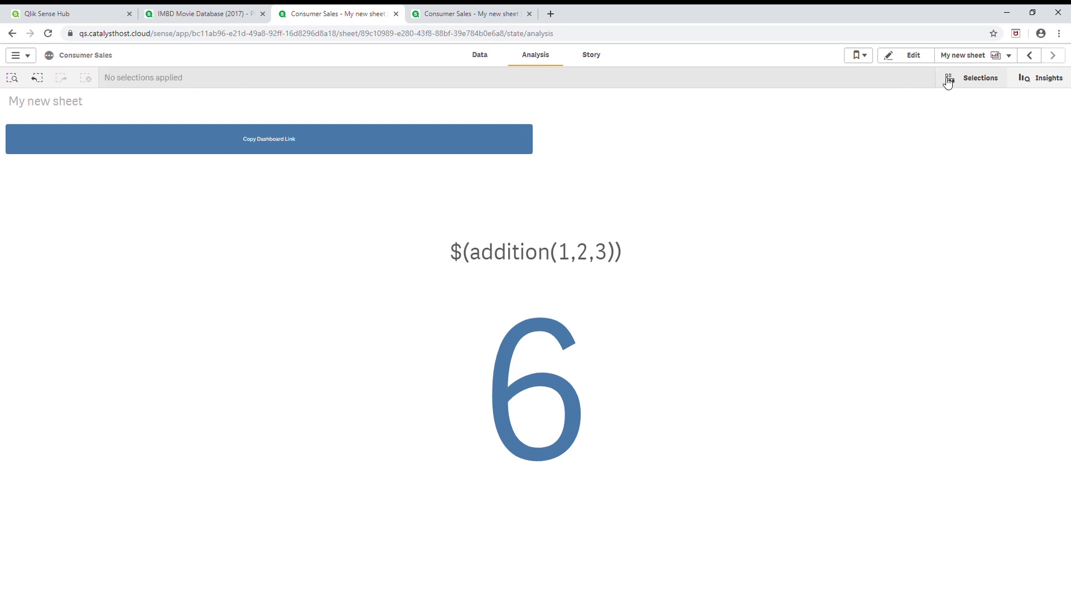
- Reopen the sheet for editing and lower the KPI's upper edge to free space beneath the share button
{"action": "left_click", "coordinate": [920, 61]}
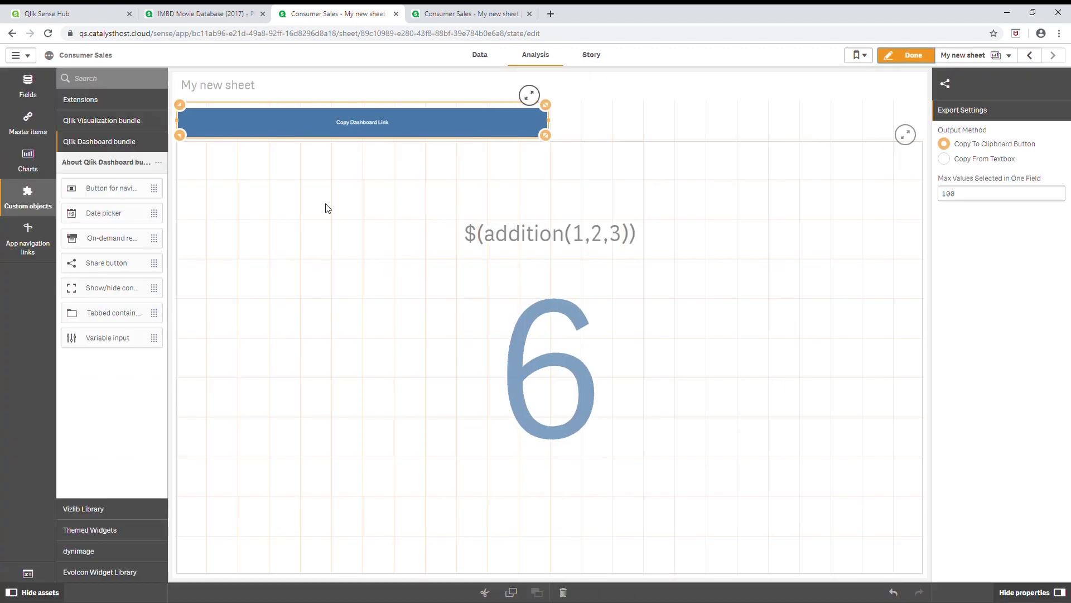
{"action": "left_click", "coordinate": [124, 126]}
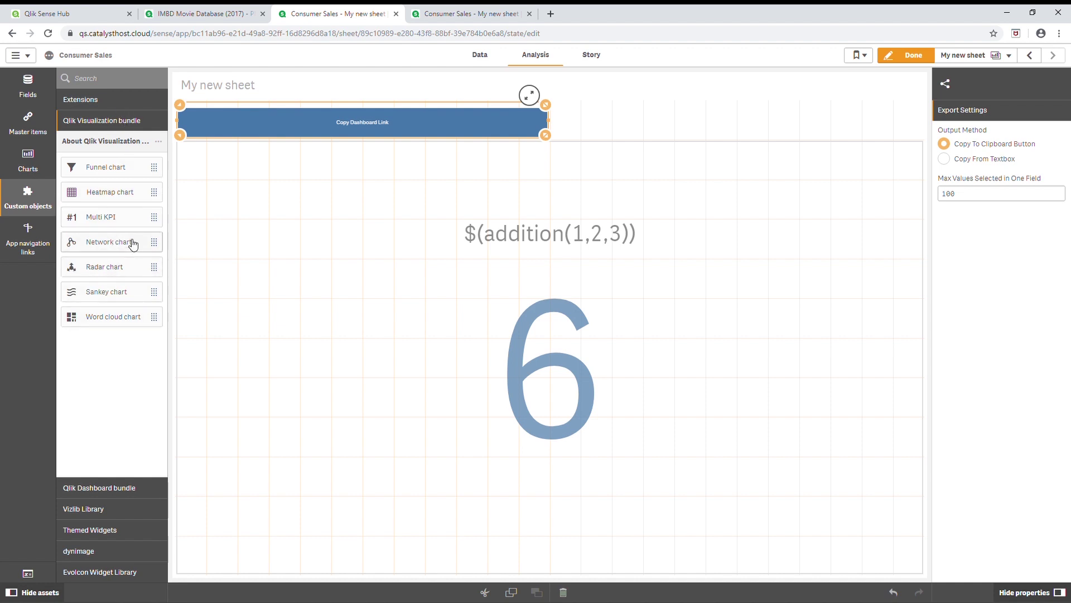
{"action": "left_click", "coordinate": [208, 176]}
{"action": "left_click_drag", "start_coordinate": [186, 151], "coordinate": [168, 320]}
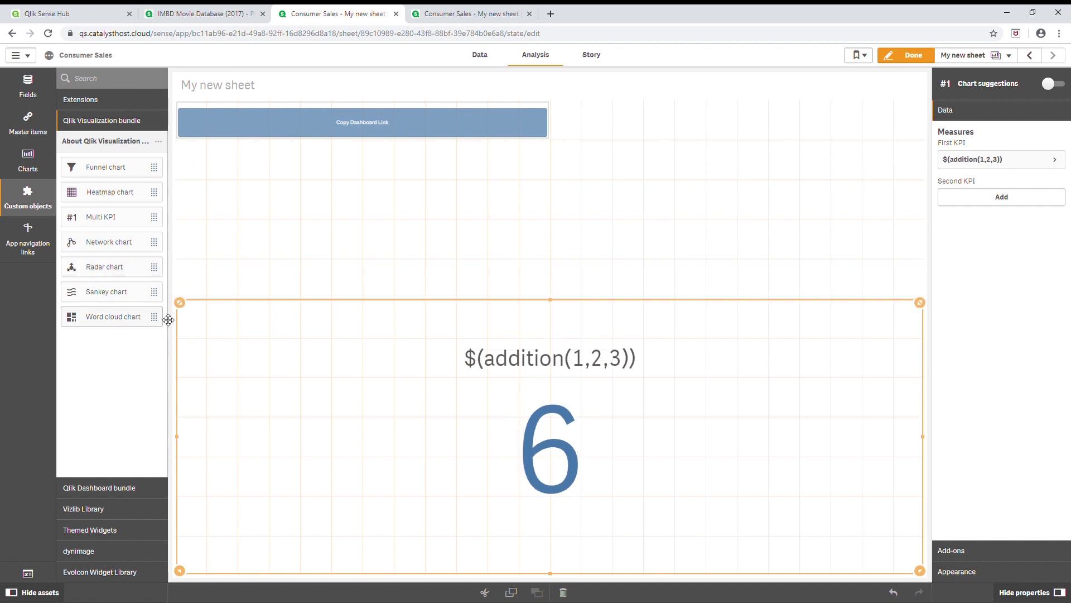
{"action": "left_click", "coordinate": [239, 254]}
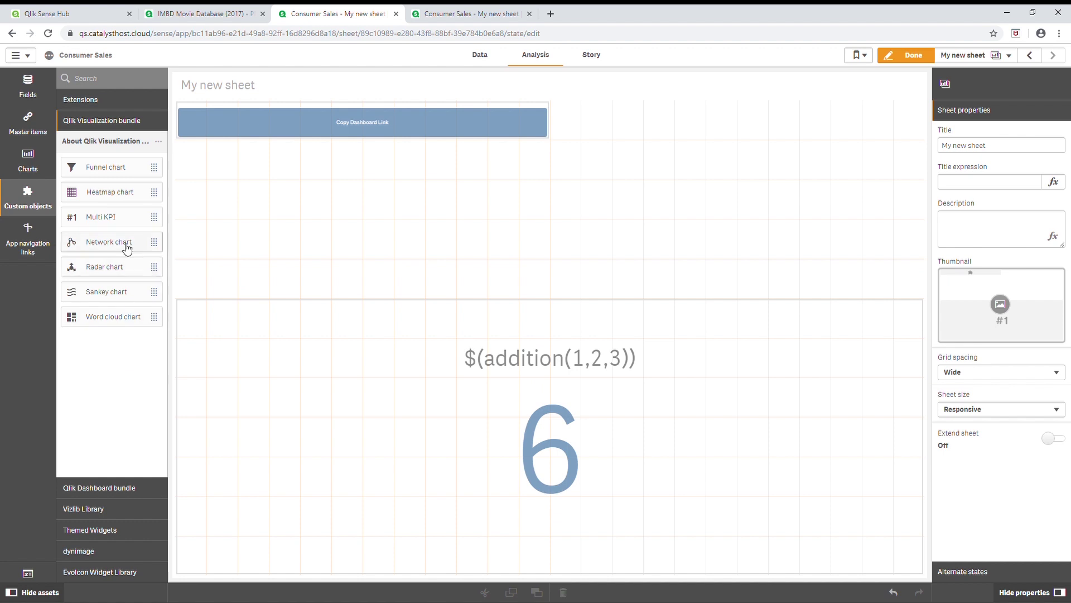
- Place a Multi KPI from the Qlik Visualization bundle in the free space, with Avg Sales as its measure
{"action": "left_click_drag", "start_coordinate": [124, 217], "coordinate": [418, 223]}
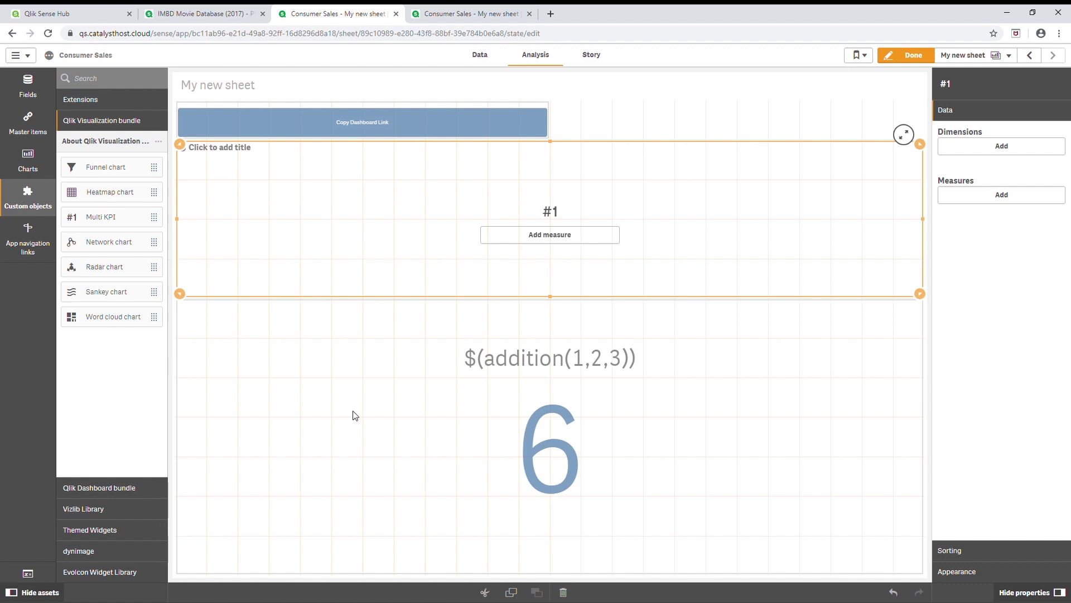
{"action": "left_click", "coordinate": [545, 235]}
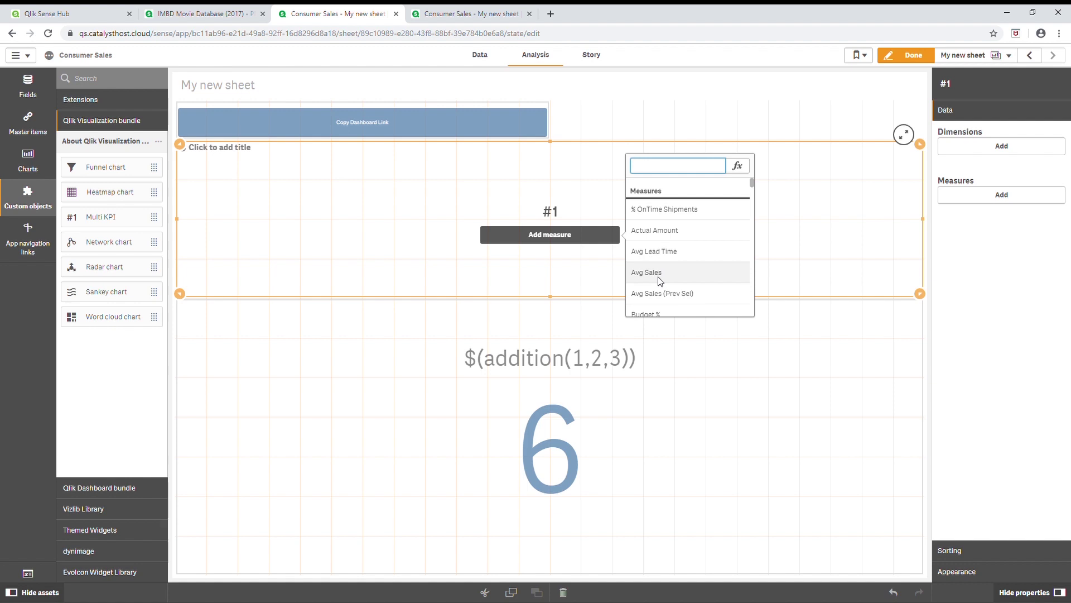
{"action": "left_click", "coordinate": [660, 274]}
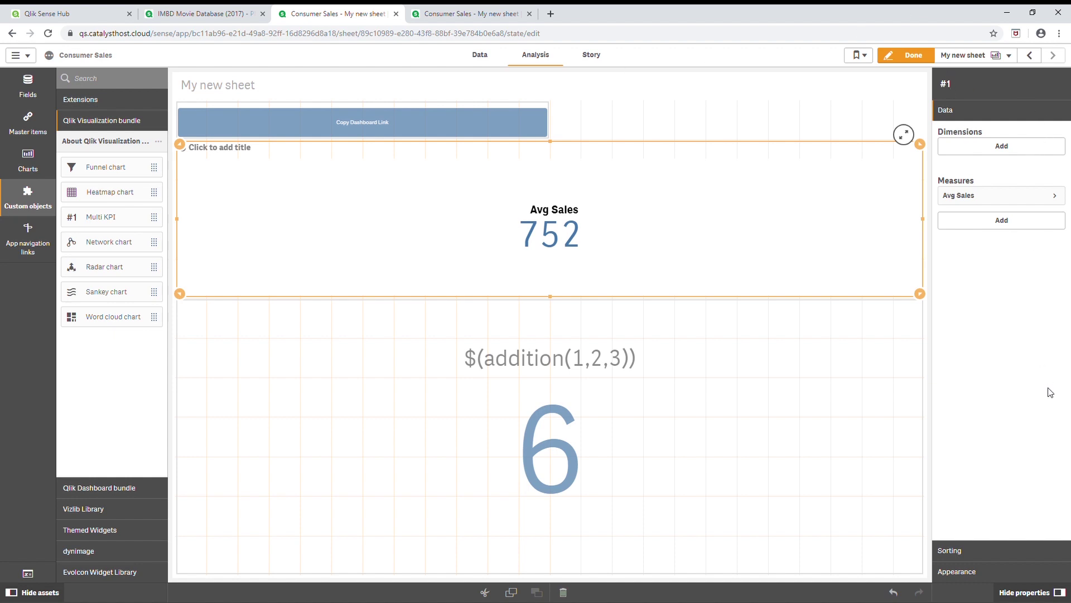
- Add Basket Produce Line as the Multi KPI's dimension
{"action": "left_click", "coordinate": [1031, 150]}
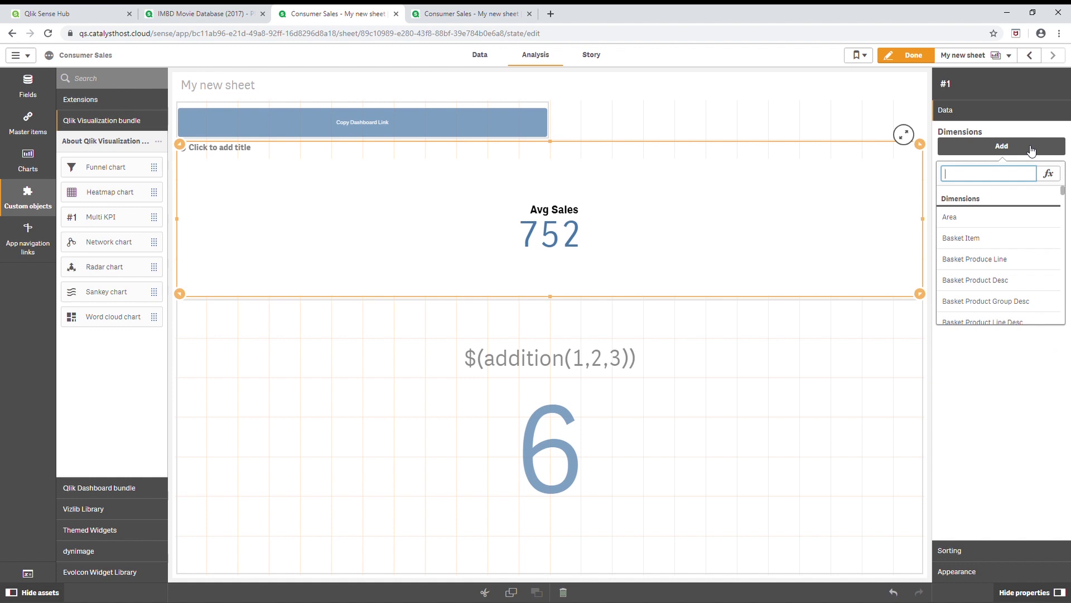
{"action": "type", "text": "pri"}
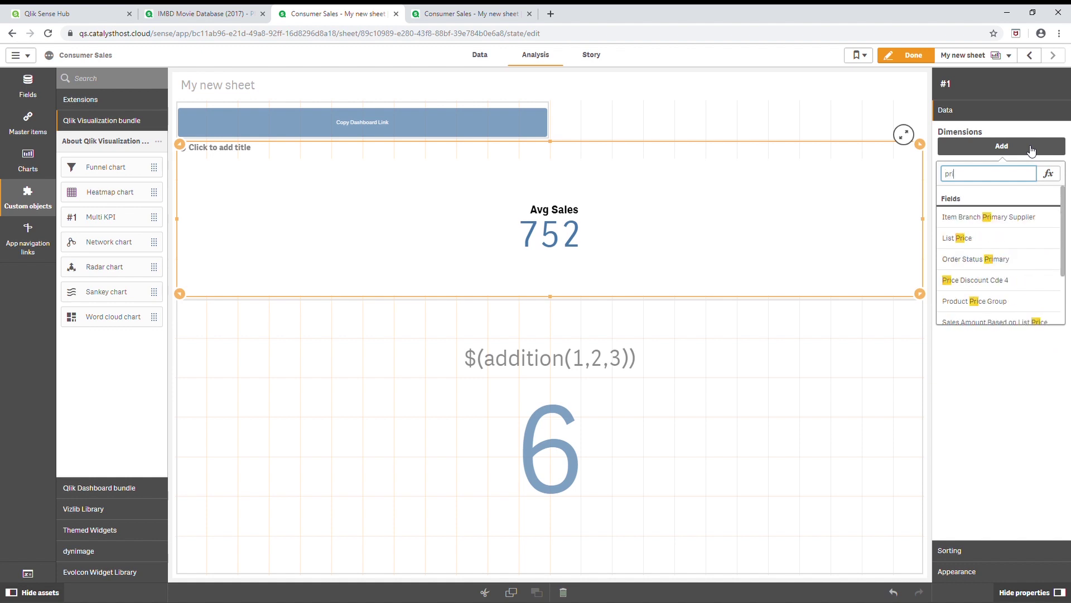
{"action": "key", "text": "BackSpace"}
{"action": "type", "text": "o"}
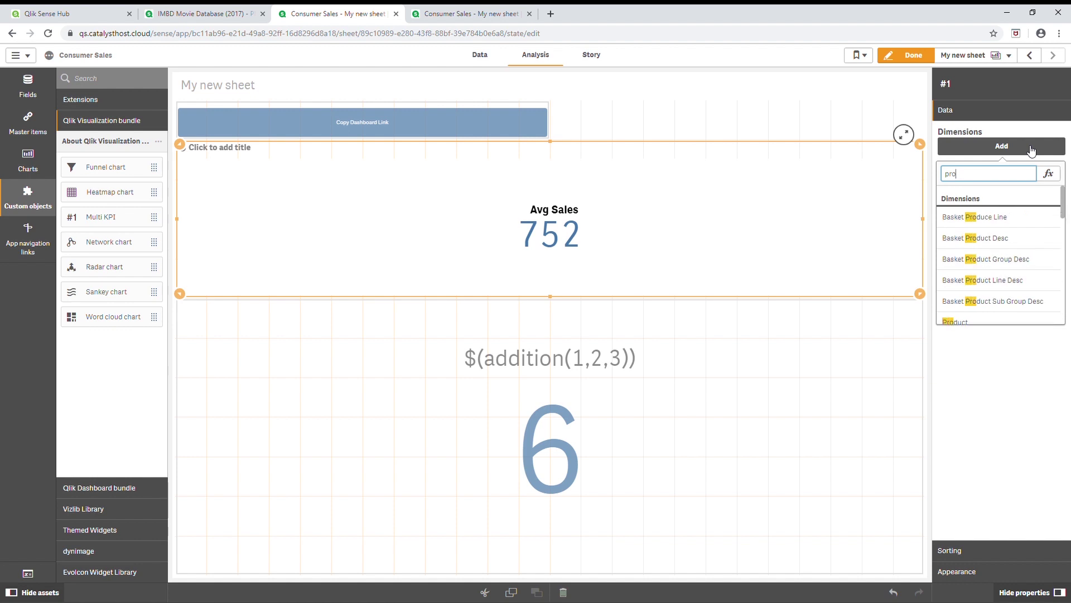
{"action": "left_click", "coordinate": [1017, 219]}
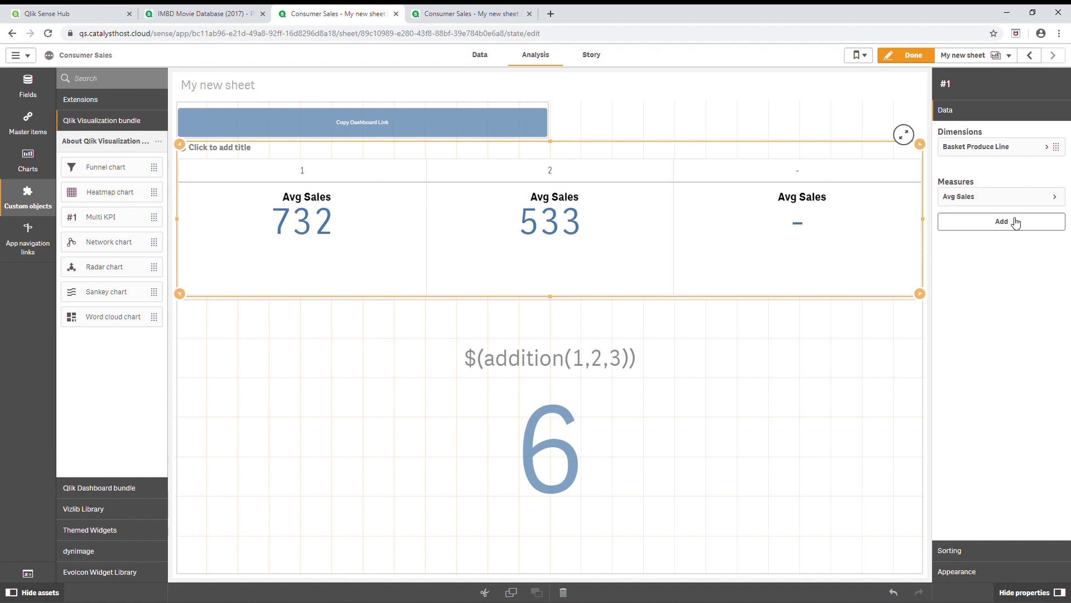
- Replace the Multi KPI's Basket Produce Line dimension with Basket Product Desc
{"action": "left_click", "coordinate": [1029, 147]}
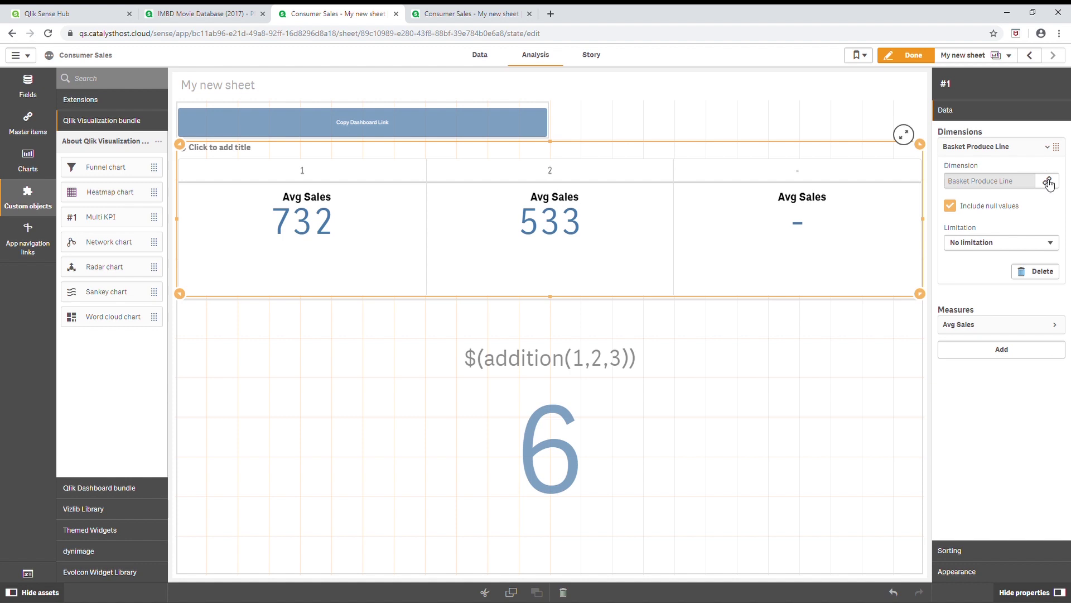
{"action": "left_click", "coordinate": [1052, 275]}
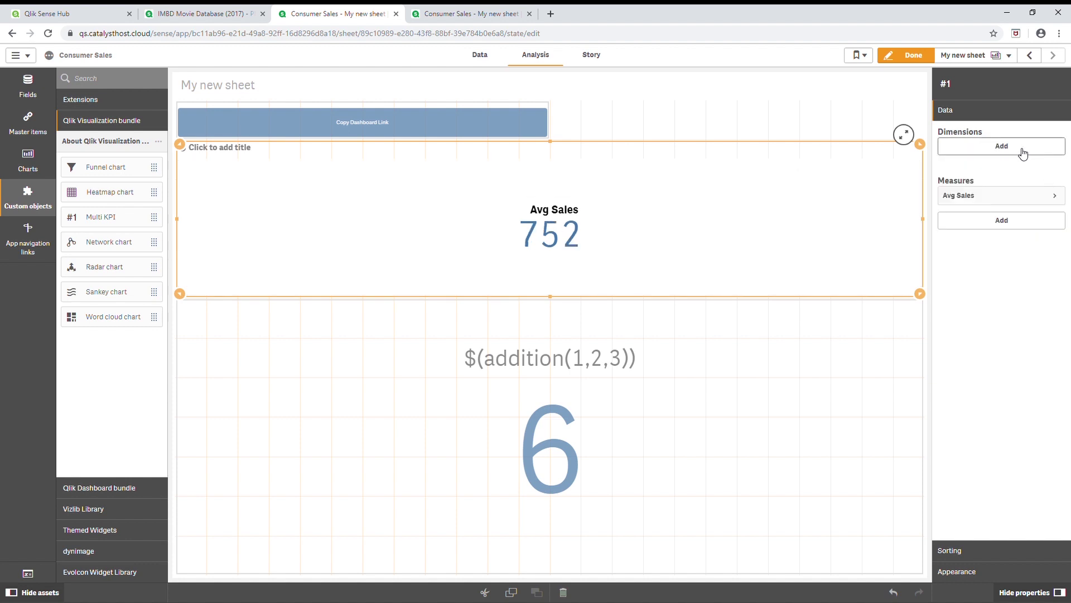
{"action": "left_click", "coordinate": [1024, 149]}
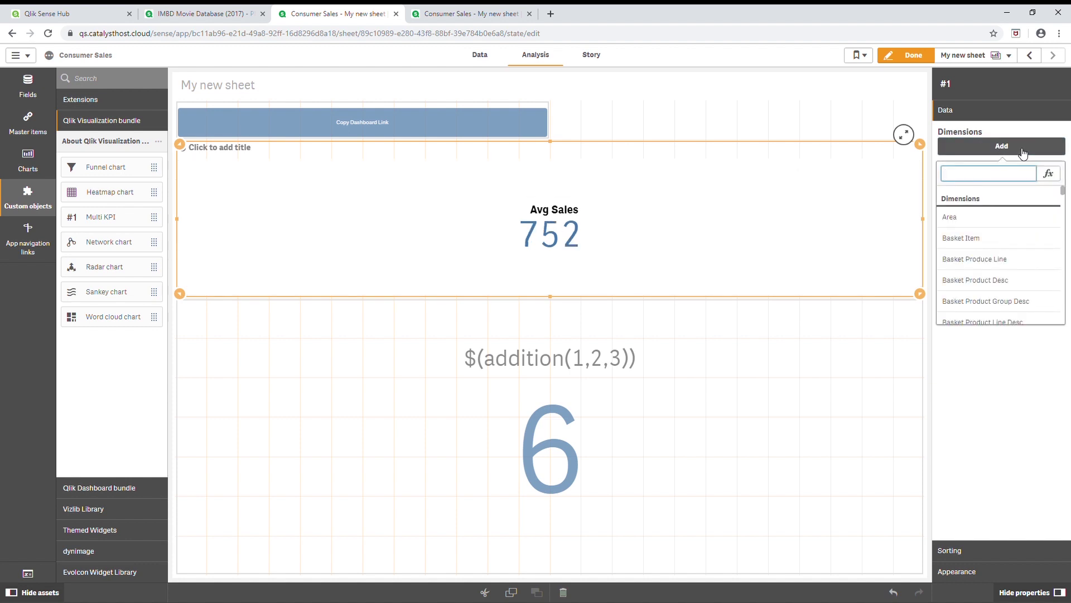
{"action": "type", "text": "product"}
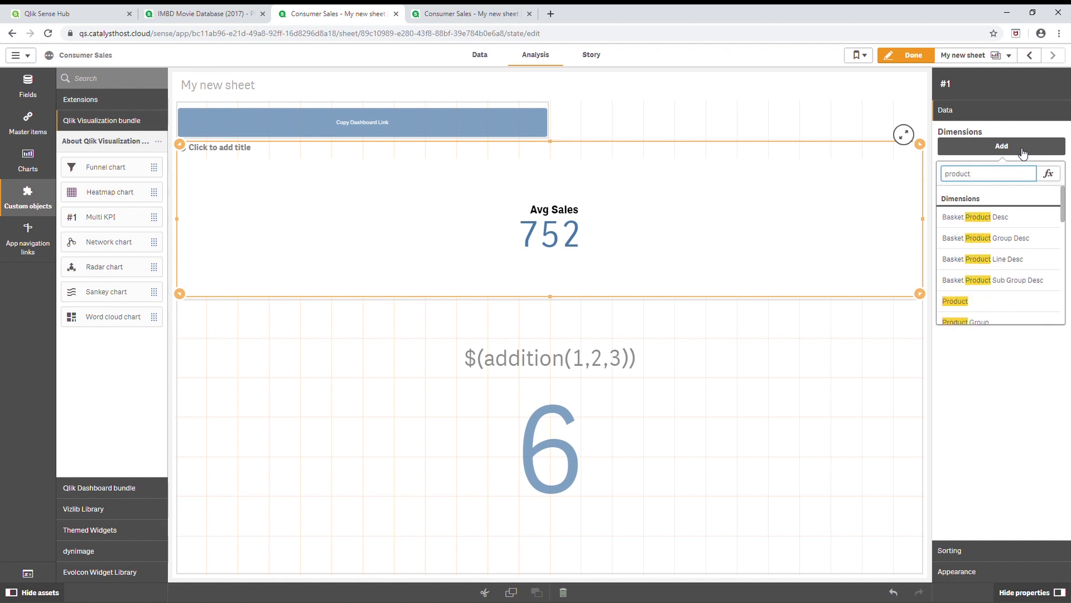
{"action": "left_click", "coordinate": [986, 217]}
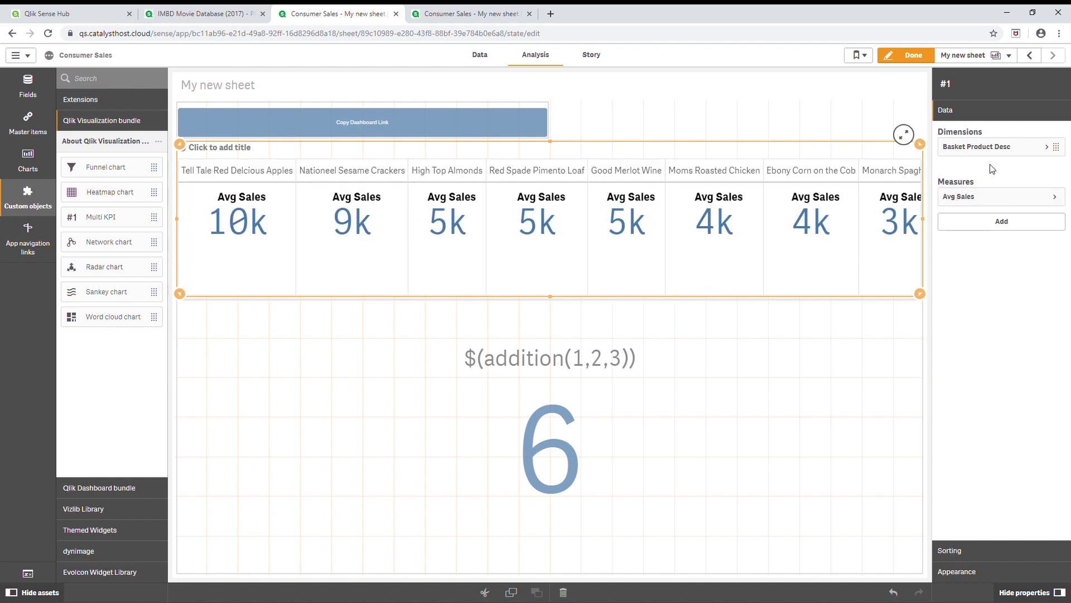
- Exclude null values from the Basket Product Desc dimension and limit it to a fixed number, the top 5
{"action": "left_click", "coordinate": [1004, 147]}
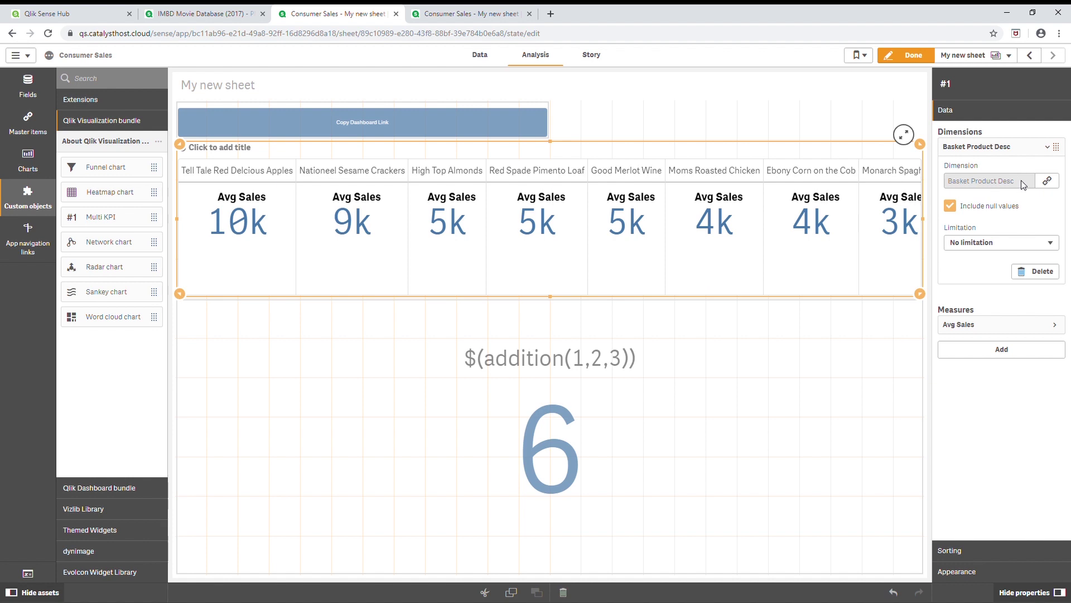
{"action": "left_click", "coordinate": [985, 245]}
{"action": "left_click", "coordinate": [982, 267]}
{"action": "left_click", "coordinate": [952, 205]}
{"action": "double_click", "coordinate": [952, 291]}
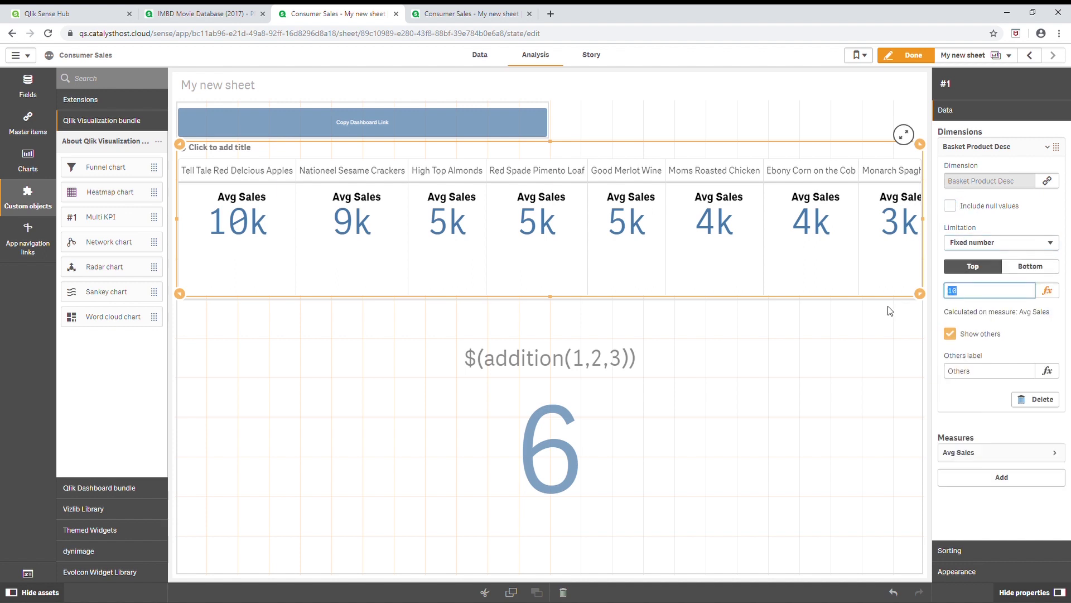
{"action": "type", "text": "5"}
{"action": "key", "text": "Return"}
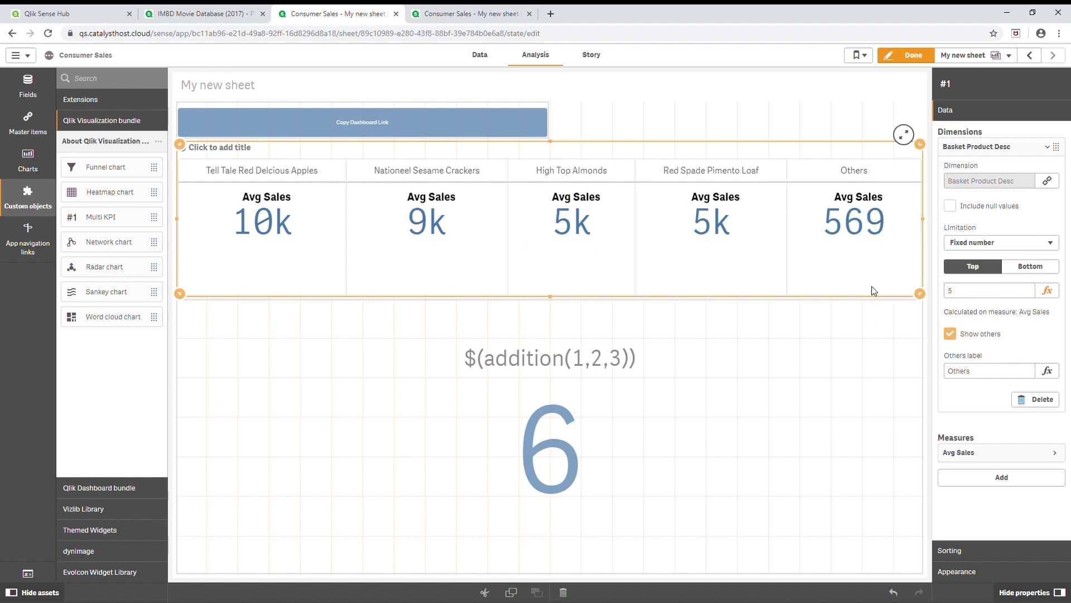
- Turn off showing others for the Multi KPI's dimension and finish editing the sheet
{"action": "left_click", "coordinate": [951, 334]}
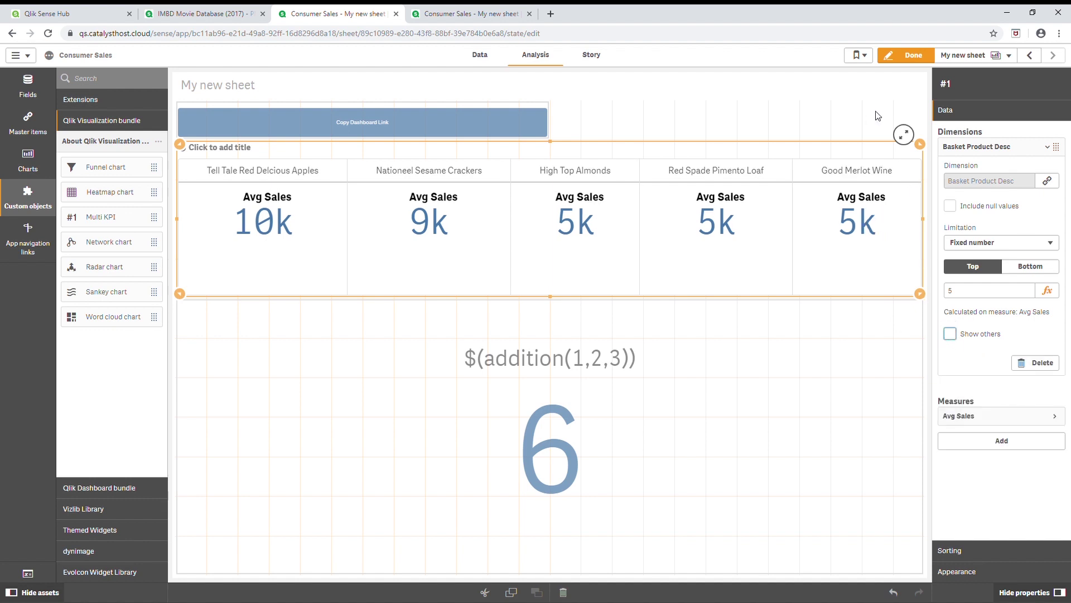
{"action": "left_click", "coordinate": [914, 55]}
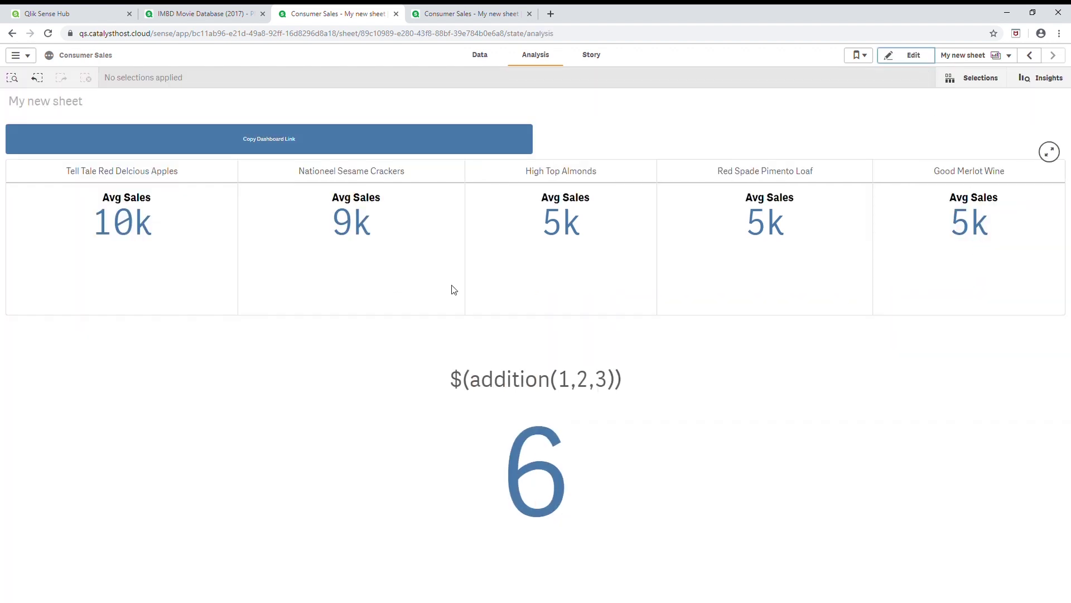
{"action": "left_click", "coordinate": [907, 60]}
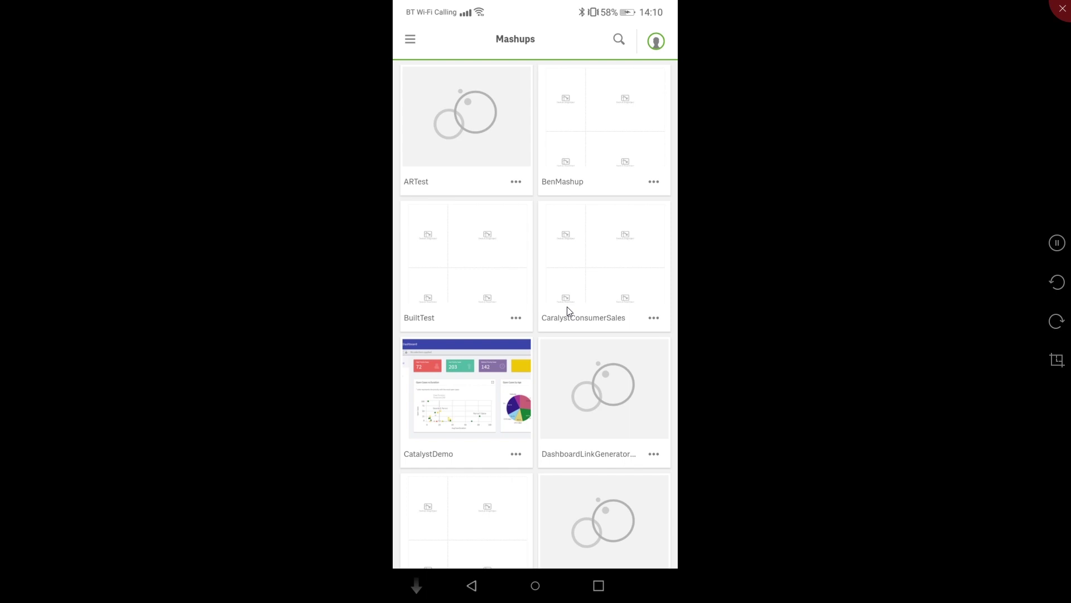
- On the mirrored phone, open the Sales Discovery mashup from the Mashups list and look through its charts
{"action": "left_click", "coordinate": [569, 310]}
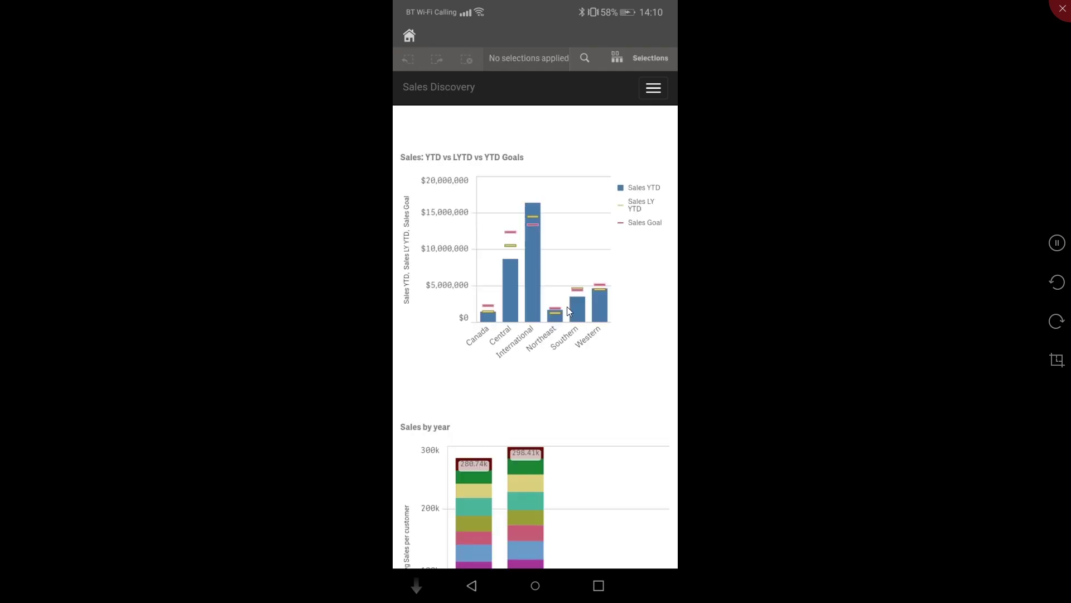
{"action": "scroll", "coordinate": [569, 311], "scroll_direction": "down", "scroll_amount": 10}
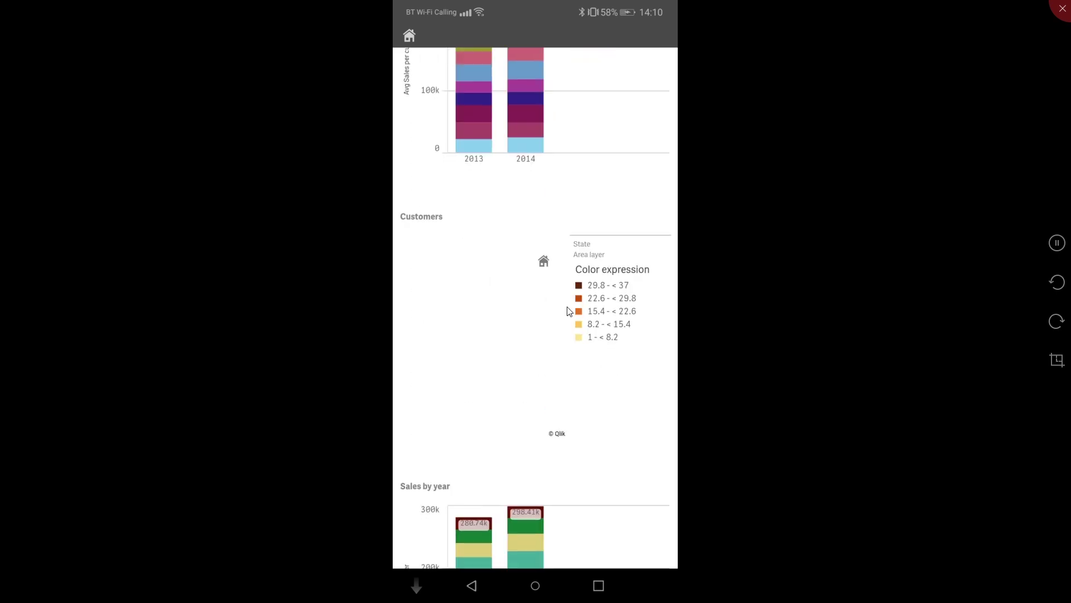
{"action": "scroll", "coordinate": [569, 310], "scroll_direction": "up", "scroll_amount": 10}
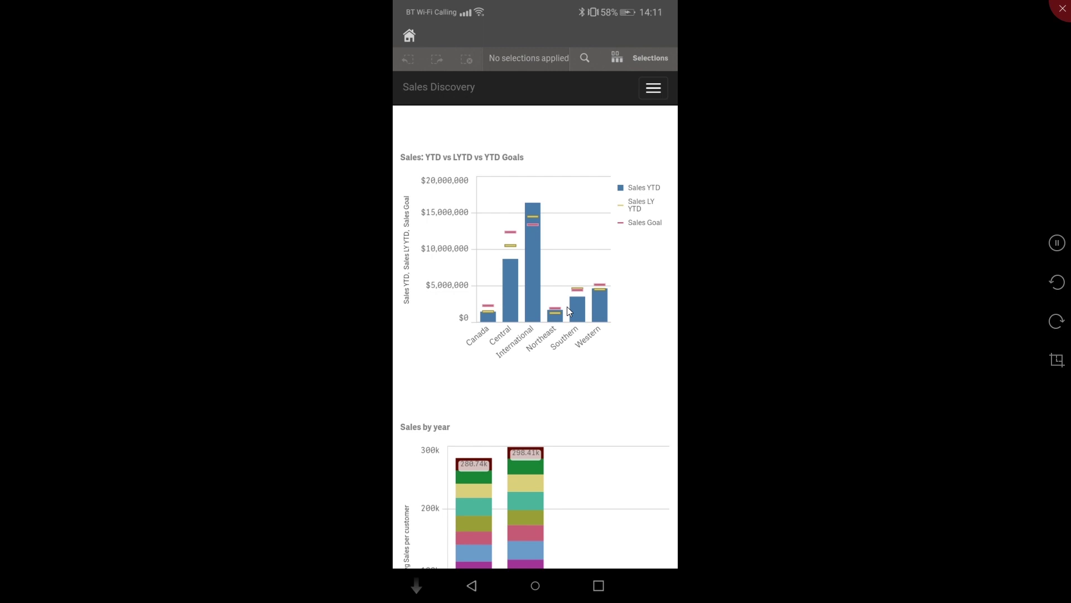
- Select the Central and International regions in the YTD sales chart and review the filtered Sales by year chart
{"action": "scroll", "coordinate": [569, 312], "scroll_direction": "down", "scroll_amount": 10}
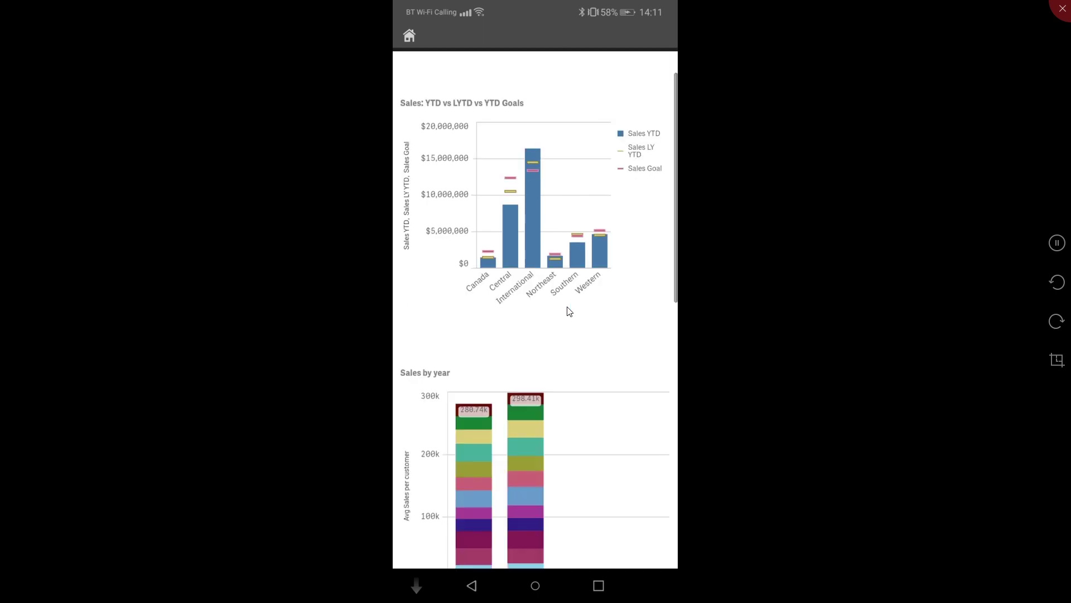
{"action": "scroll", "coordinate": [569, 311], "scroll_direction": "up", "scroll_amount": 5}
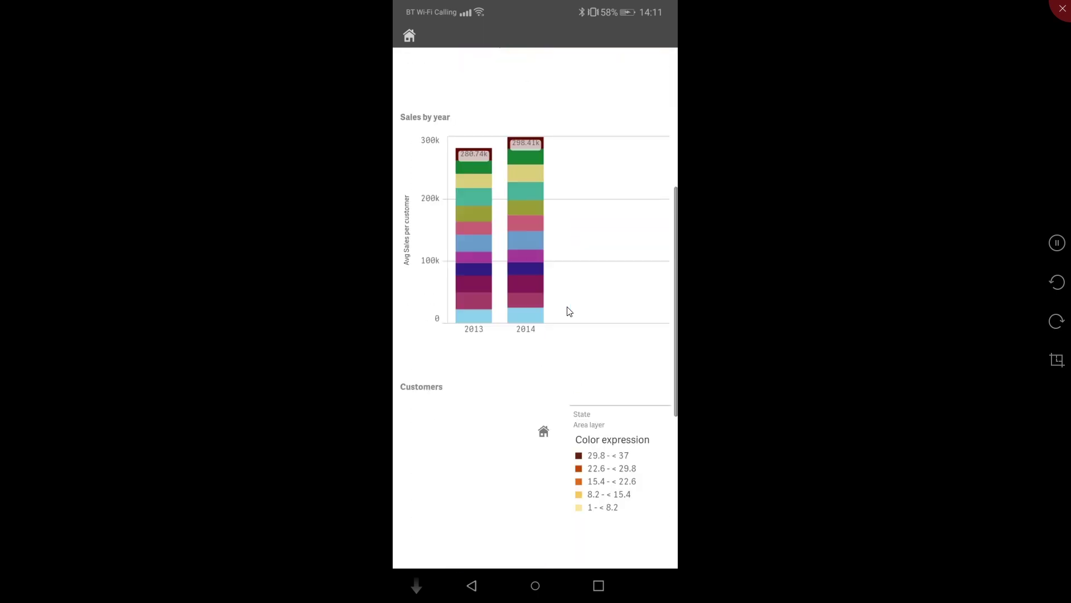
{"action": "scroll", "coordinate": [569, 311], "scroll_direction": "up", "scroll_amount": 3}
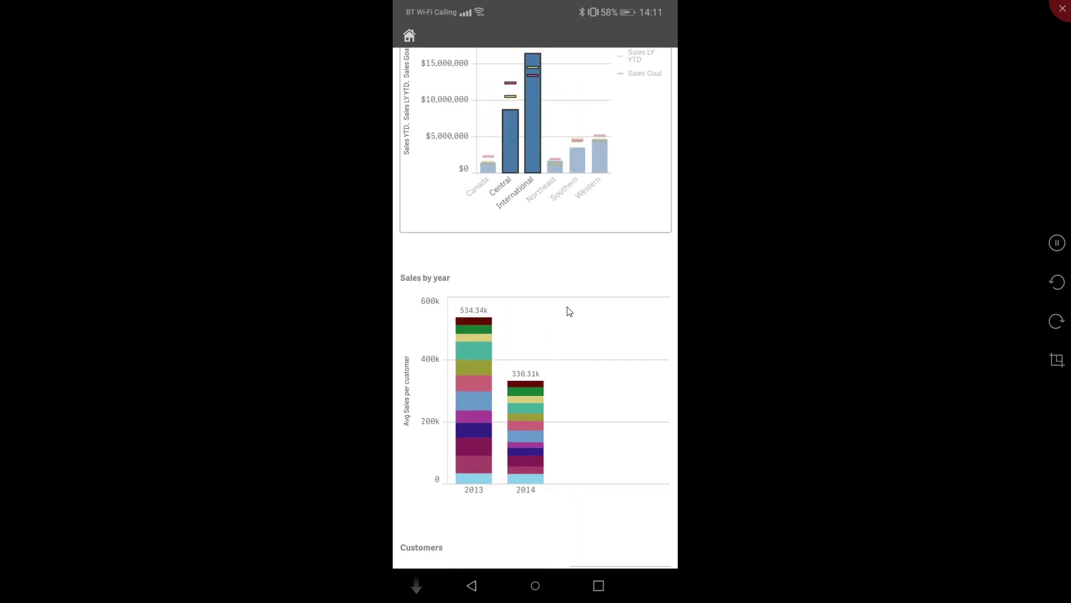
{"action": "scroll", "coordinate": [570, 311], "scroll_direction": "up", "scroll_amount": 3}
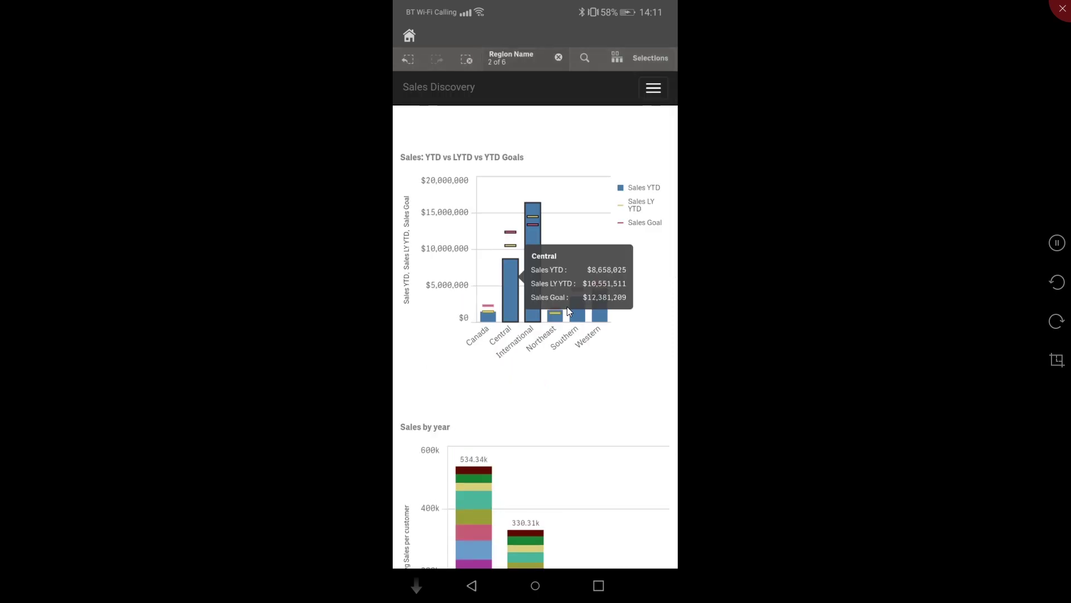